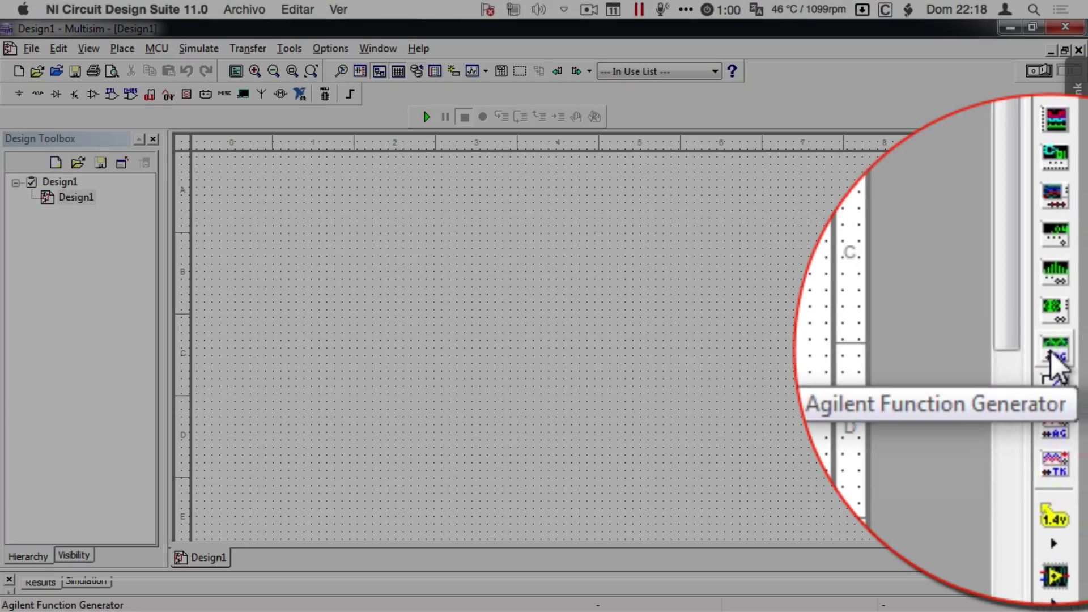
Step: Place an Agilent Function Generator on the schematic and a Tektronix Oscilloscope above and to its right
{"action": "left_click", "coordinate": [1076, 398]}
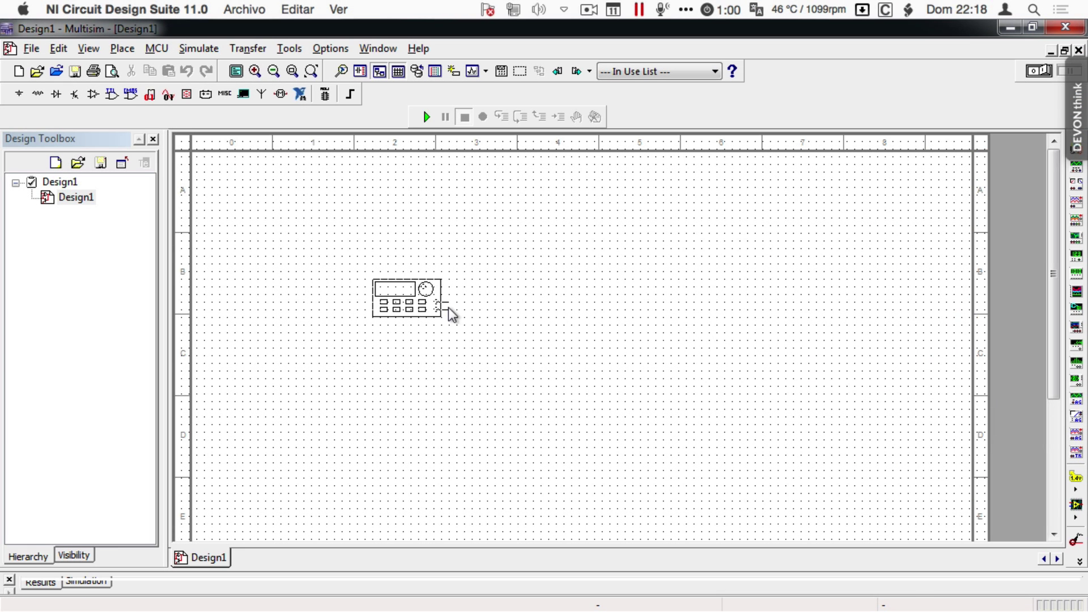
{"action": "left_click", "coordinate": [433, 329]}
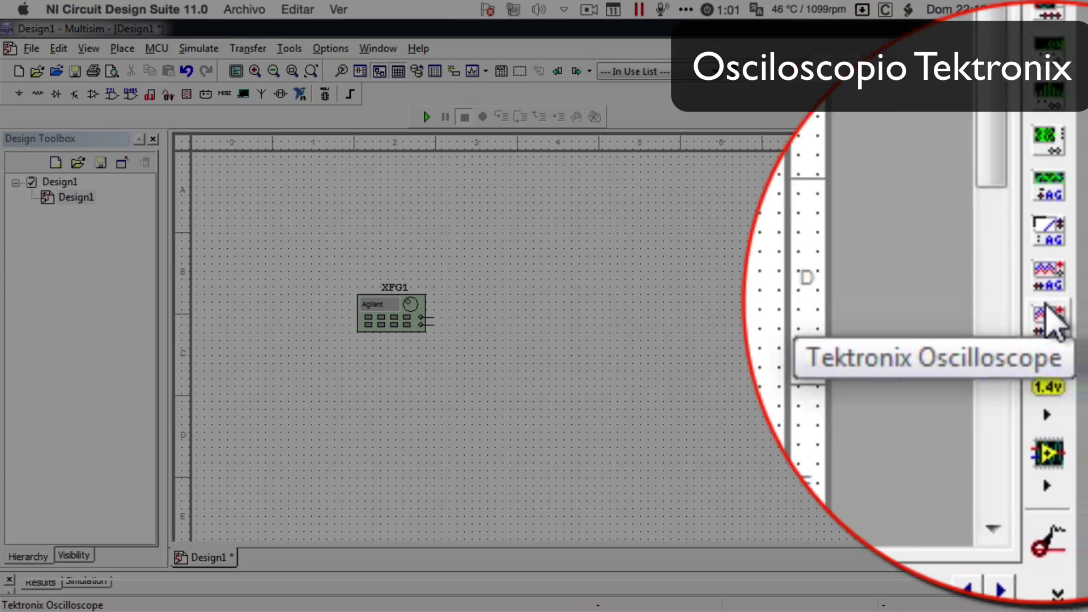
{"action": "left_click", "coordinate": [1076, 452]}
{"action": "left_click", "coordinate": [529, 300]}
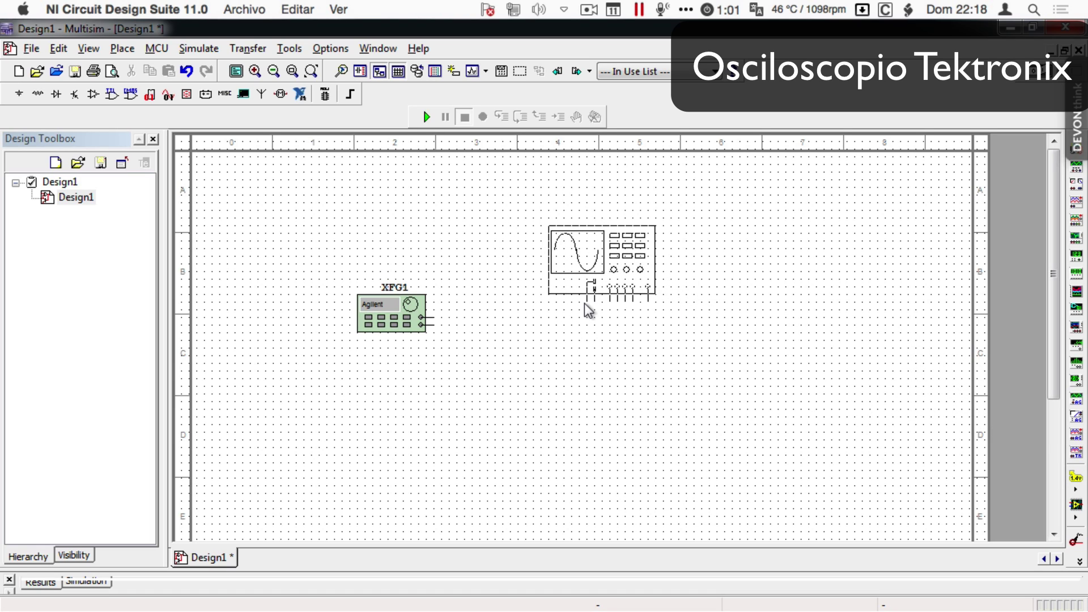
{"action": "left_click", "coordinate": [583, 303]}
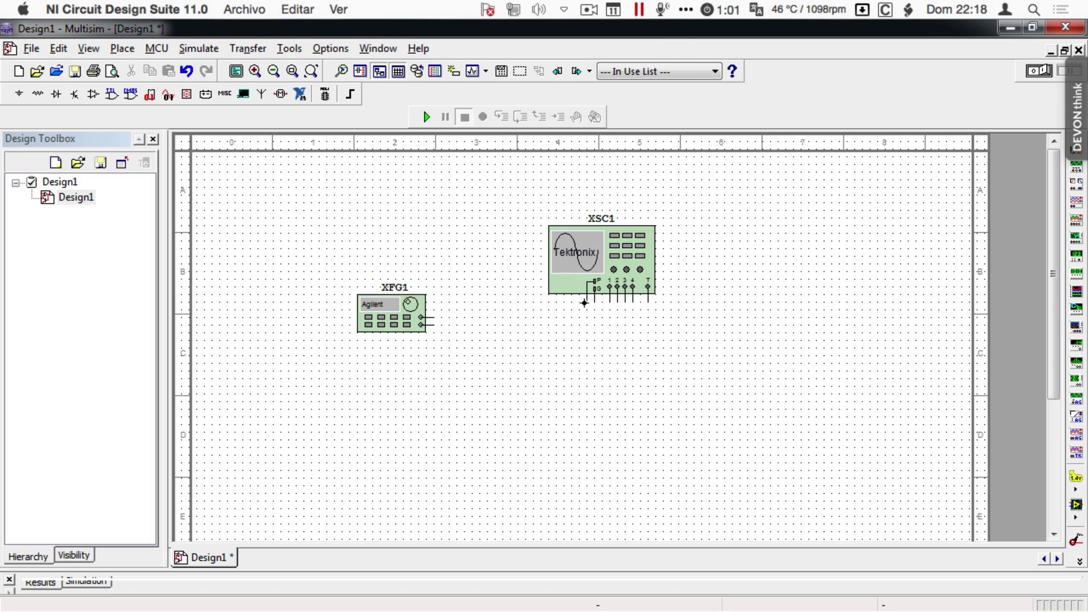
Step: Wire the lower output terminal of the function generator to channel 1 of the oscilloscope
{"action": "left_click", "coordinate": [433, 327]}
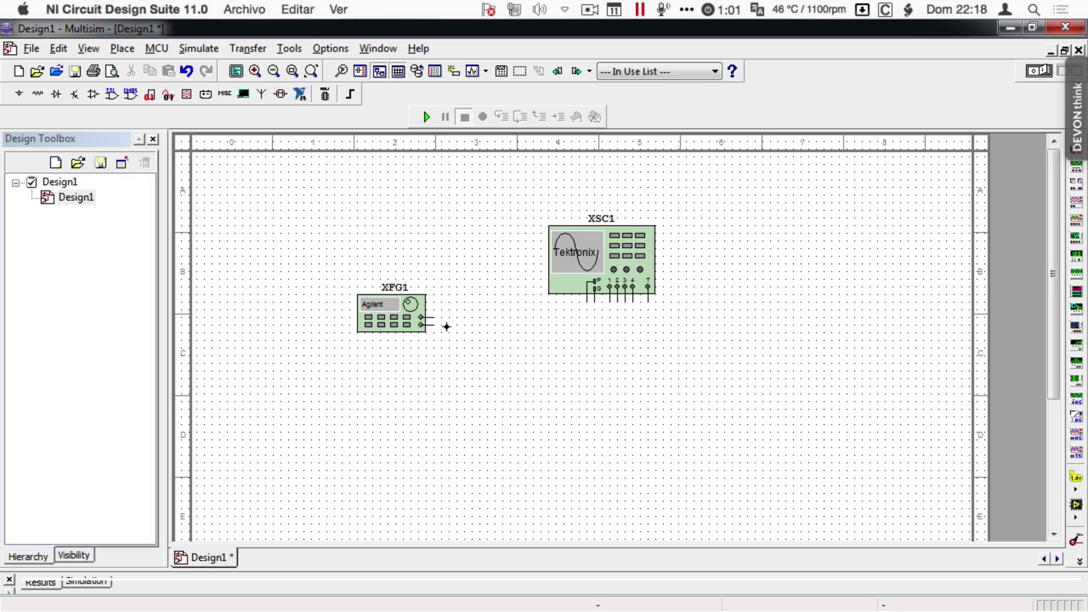
{"action": "left_click", "coordinate": [610, 306]}
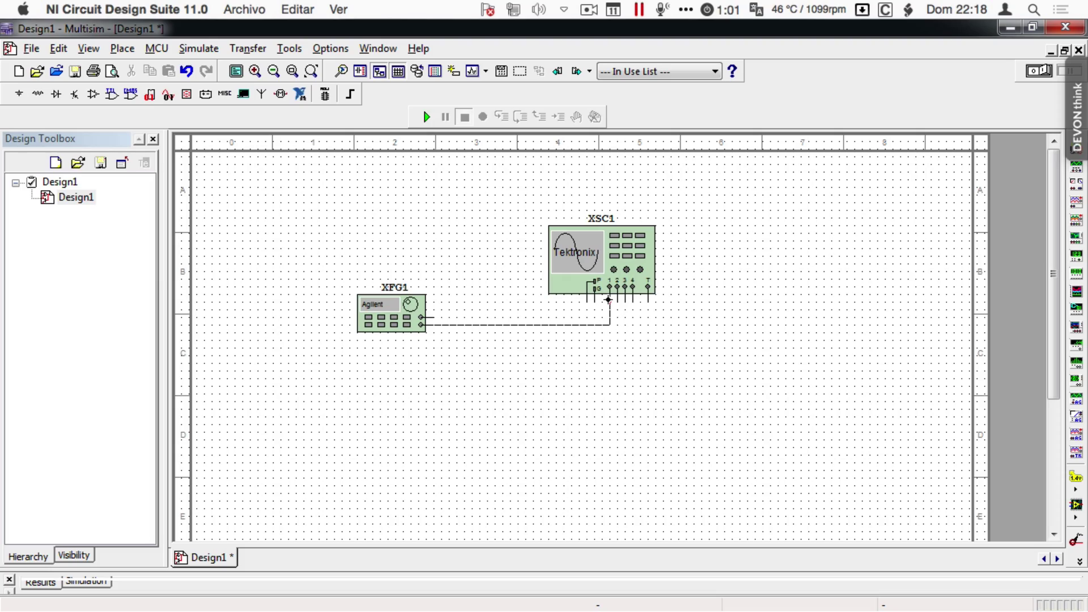
{"action": "left_click", "coordinate": [608, 299]}
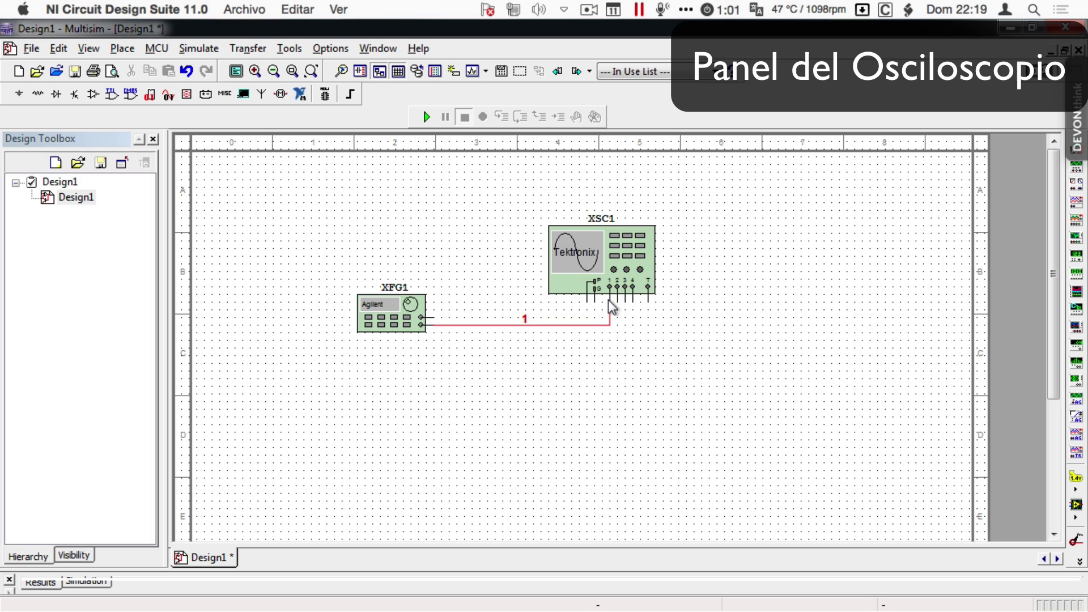
Step: Open the oscilloscope's front panel, power it on to examine the CH 1 and MATH menus, and switch it off and close it
{"action": "double_click", "coordinate": [605, 246]}
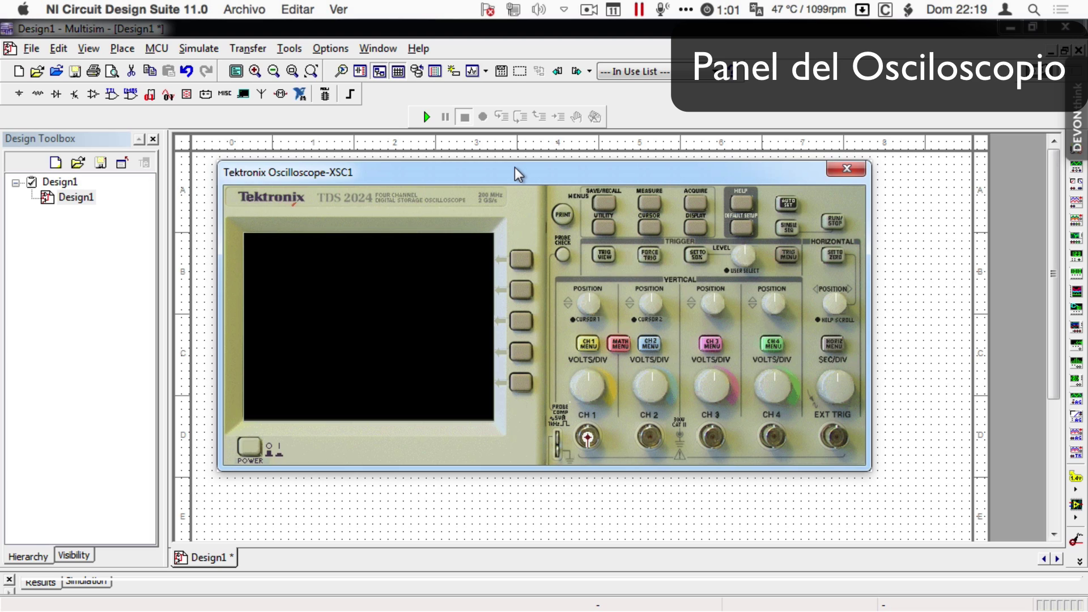
{"action": "left_click_drag", "start_coordinate": [515, 168], "coordinate": [525, 195]}
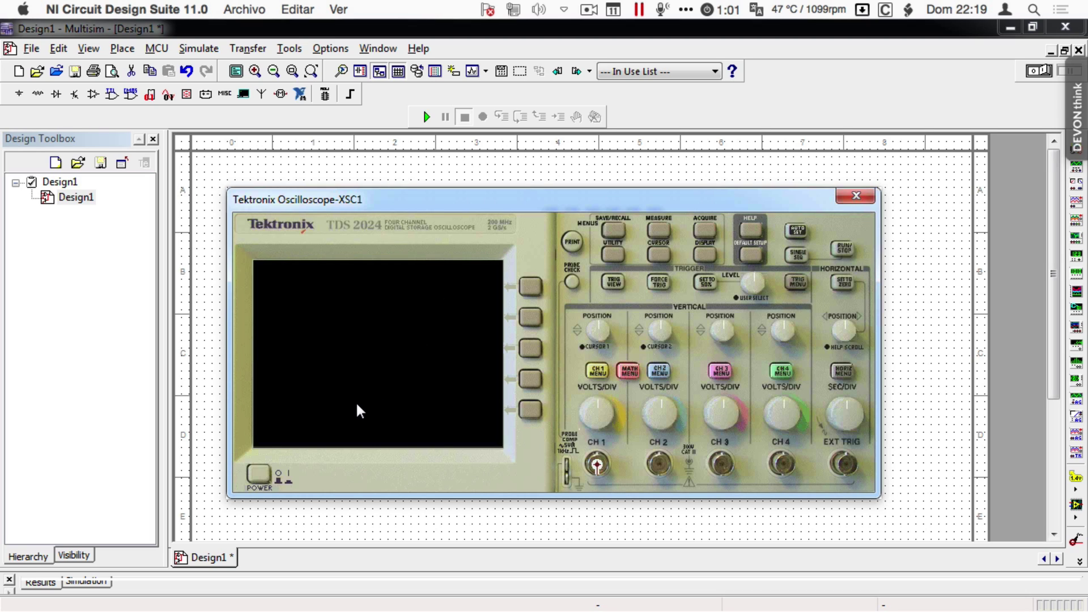
{"action": "left_click", "coordinate": [254, 484]}
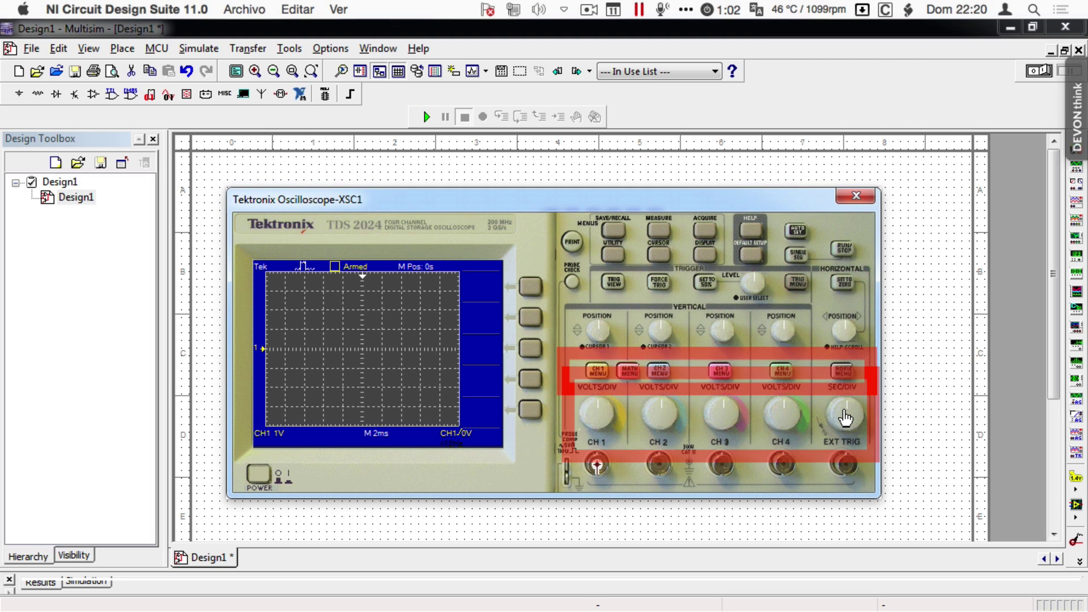
{"action": "left_click", "coordinate": [600, 376]}
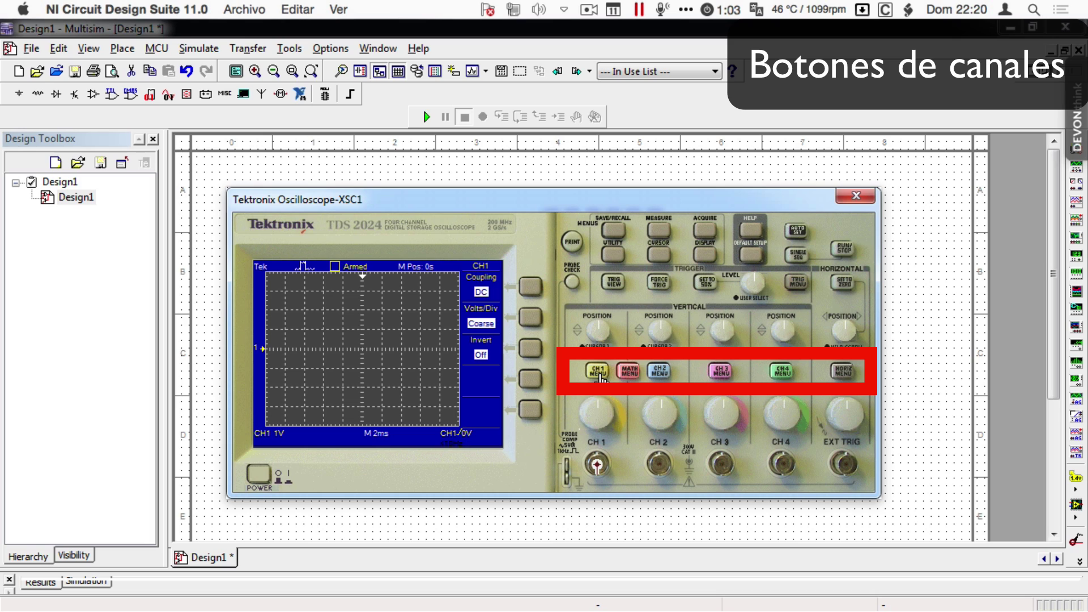
{"action": "left_click", "coordinate": [630, 374]}
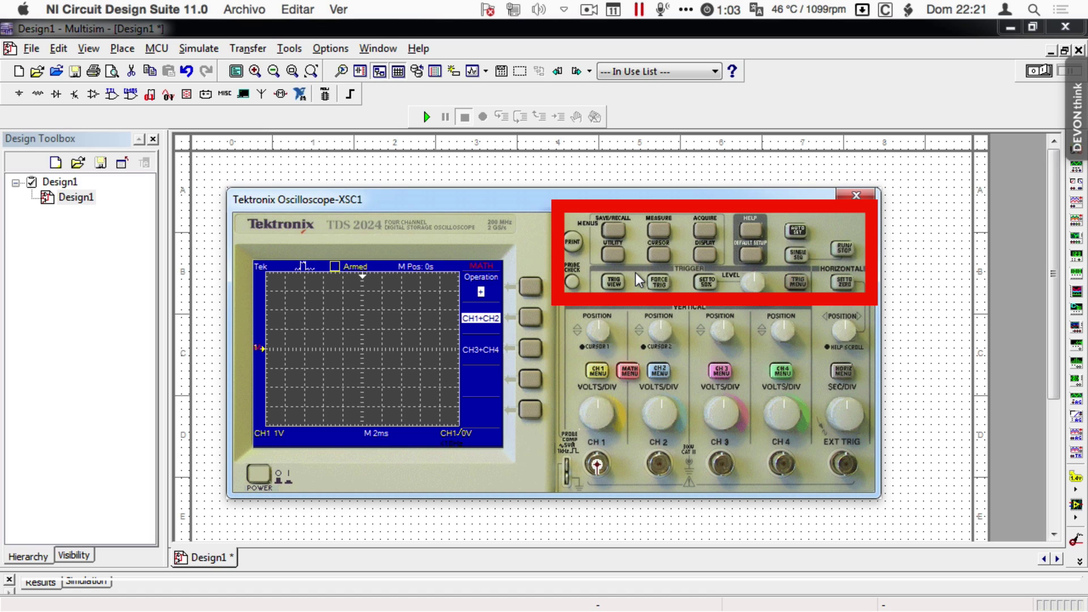
{"action": "left_click", "coordinate": [259, 478]}
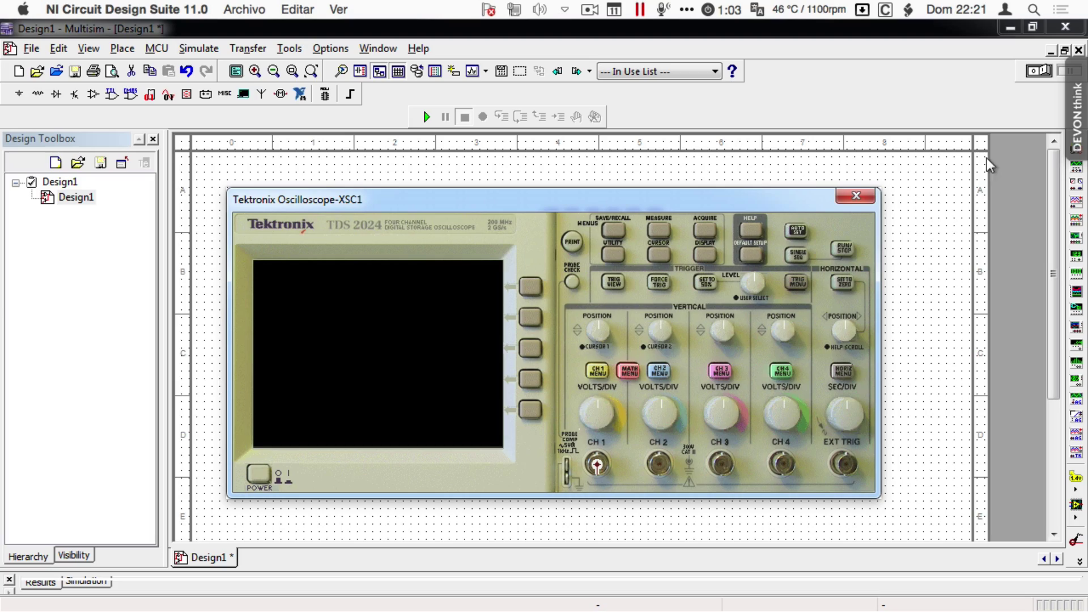
{"action": "left_click", "coordinate": [854, 197]}
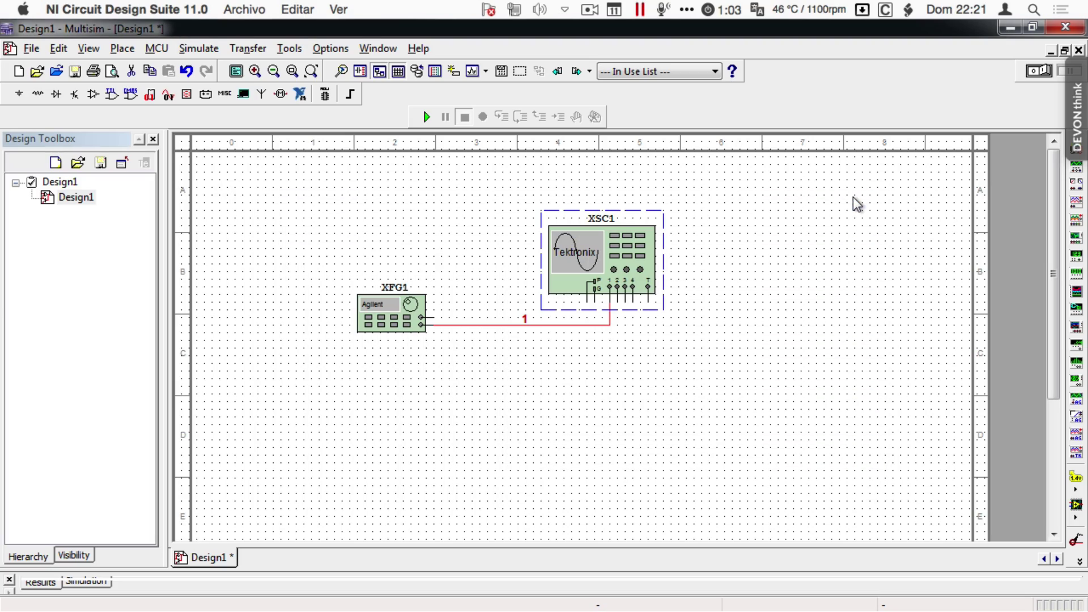
Step: Open the function generator's front panel, power it on and select the sine waveform
{"action": "double_click", "coordinate": [402, 312]}
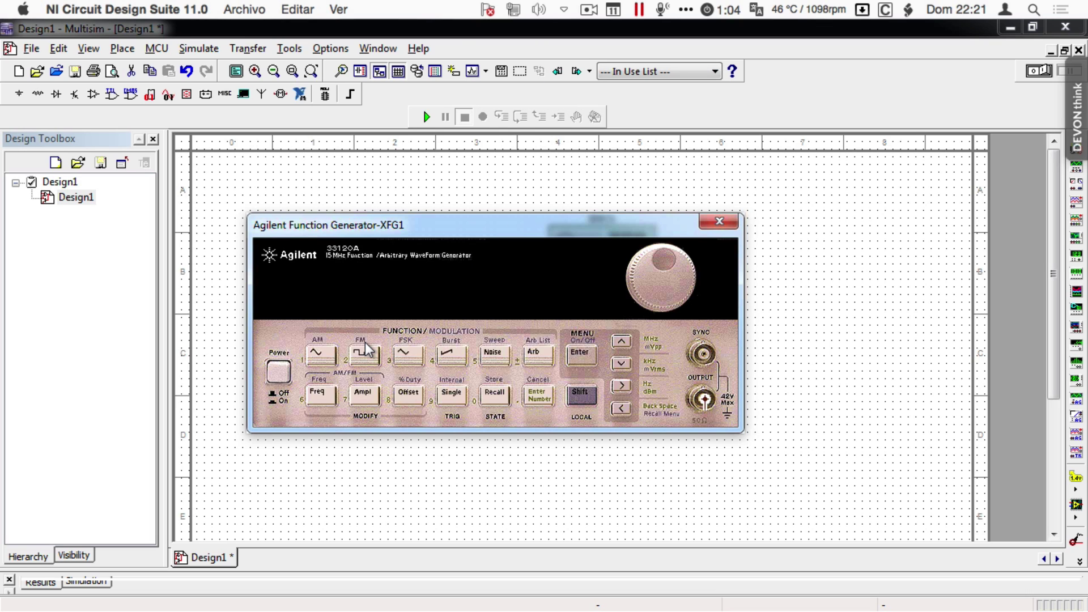
{"action": "left_click", "coordinate": [277, 374]}
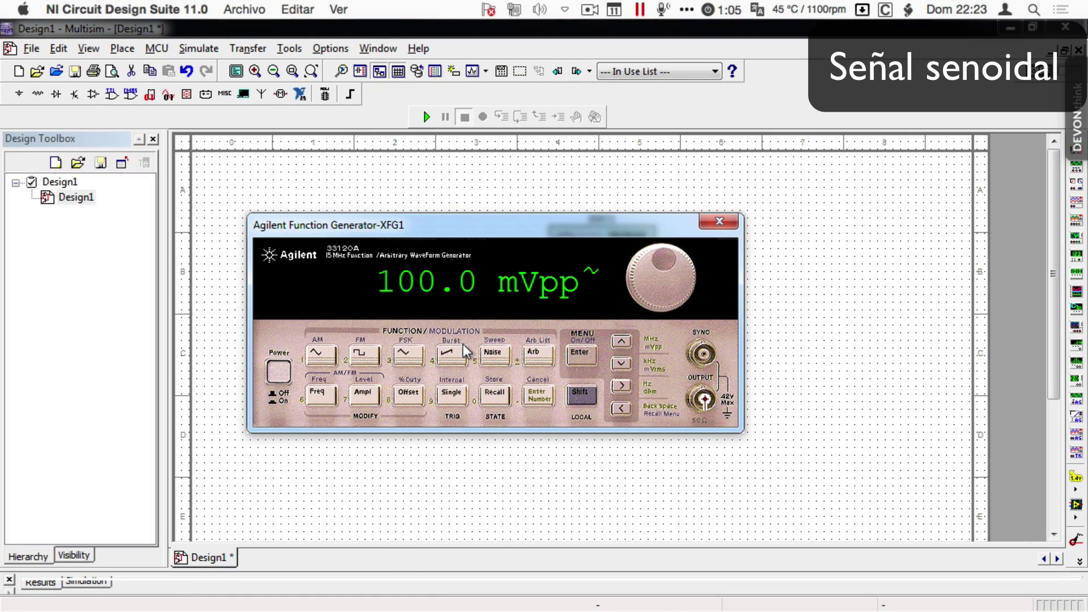
{"action": "left_click", "coordinate": [317, 358]}
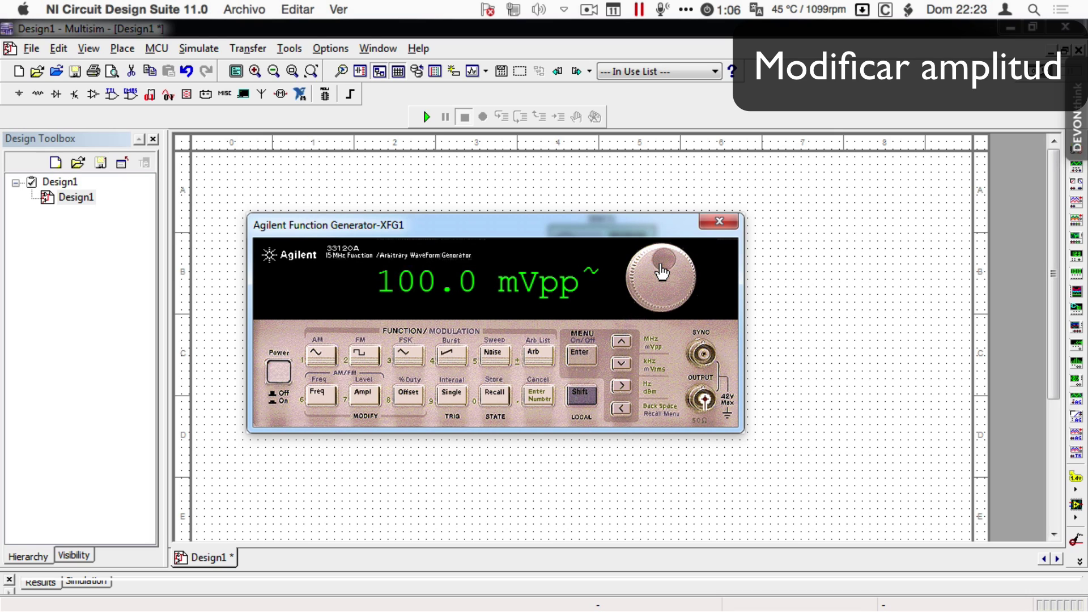
Step: Adjust the tens digit of the sine amplitude down and up with the generator's dial, ending in the 80 mVpp range
{"action": "left_click_drag", "start_coordinate": [661, 272], "coordinate": [657, 272]}
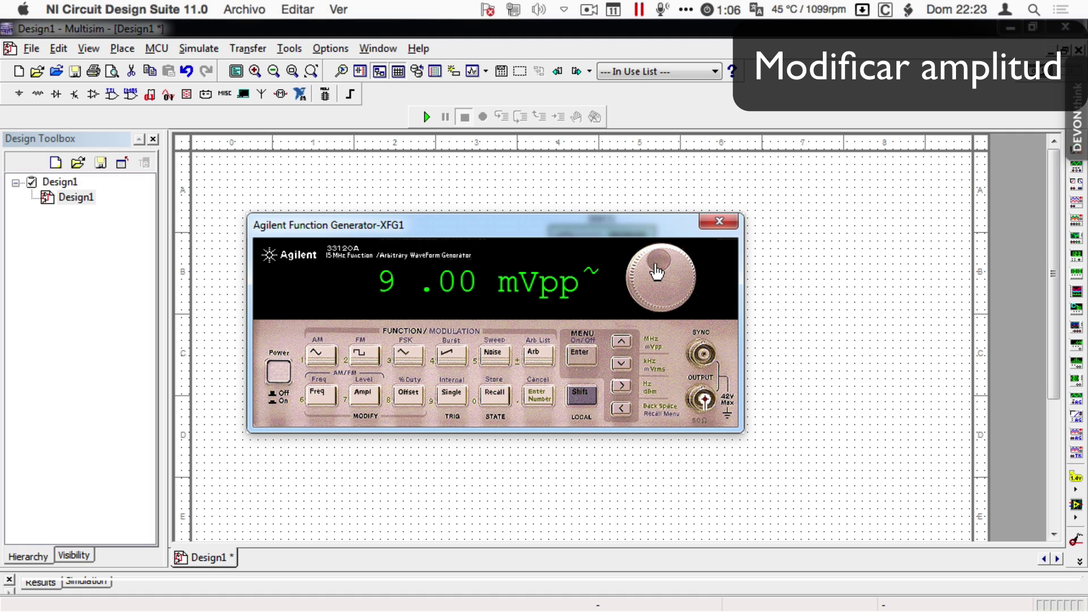
{"action": "left_click_drag", "start_coordinate": [658, 272], "coordinate": [666, 306]}
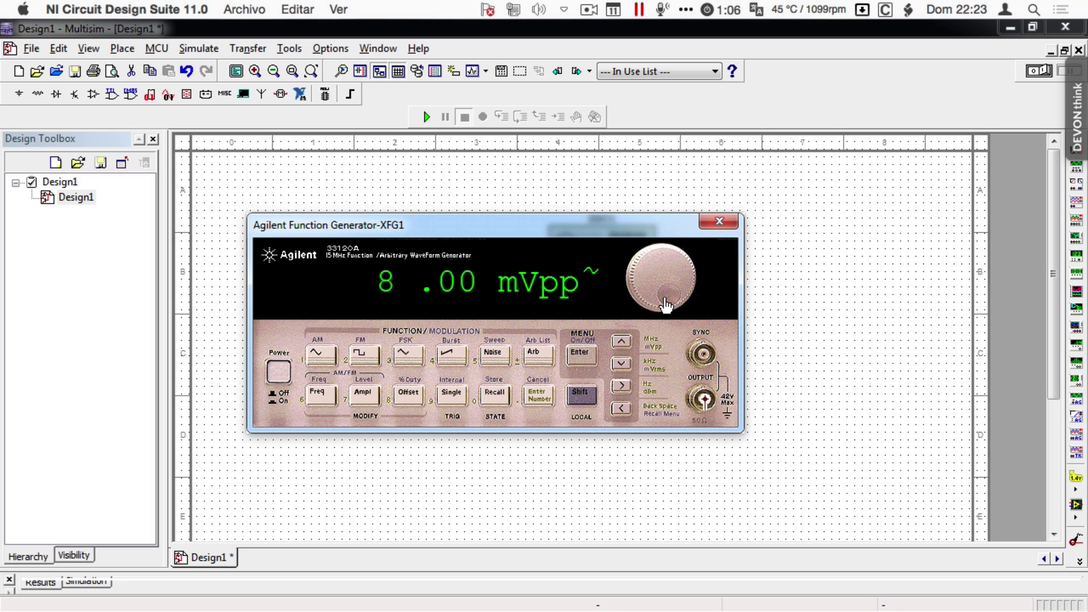
{"action": "key", "text": "Up"}
{"action": "key", "text": "Up"}
{"action": "key", "text": "Down"}
{"action": "key", "text": "Down"}
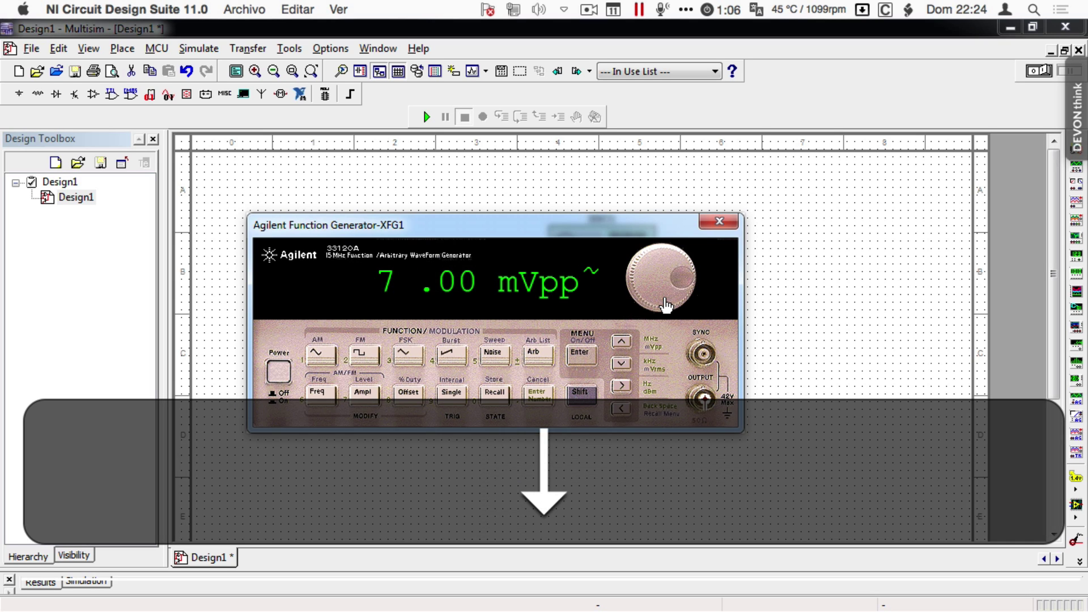
{"action": "key", "text": "Down"}
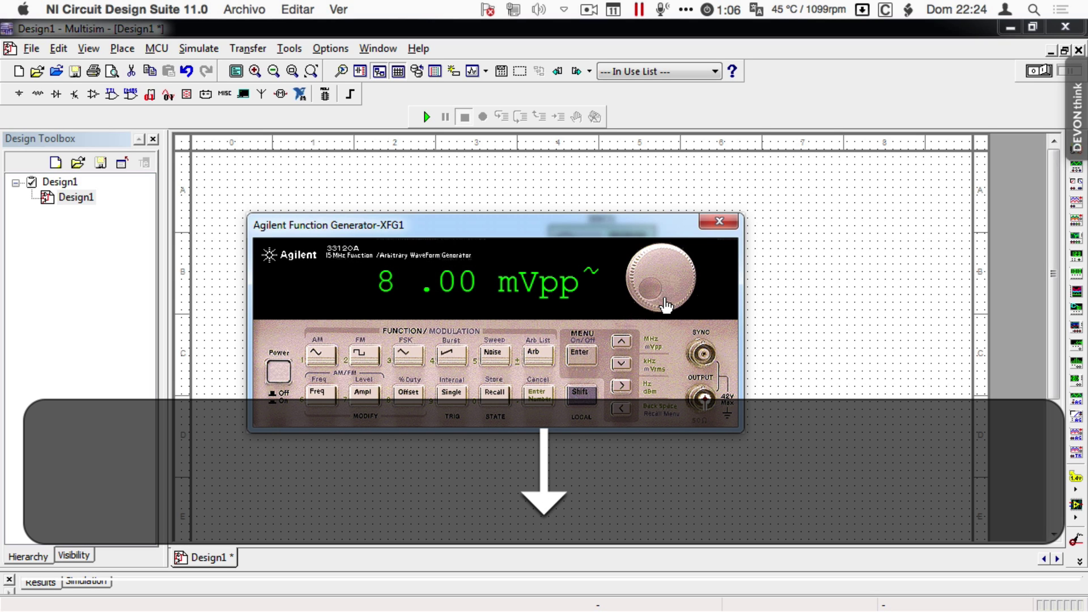
{"action": "key", "text": "Down"}
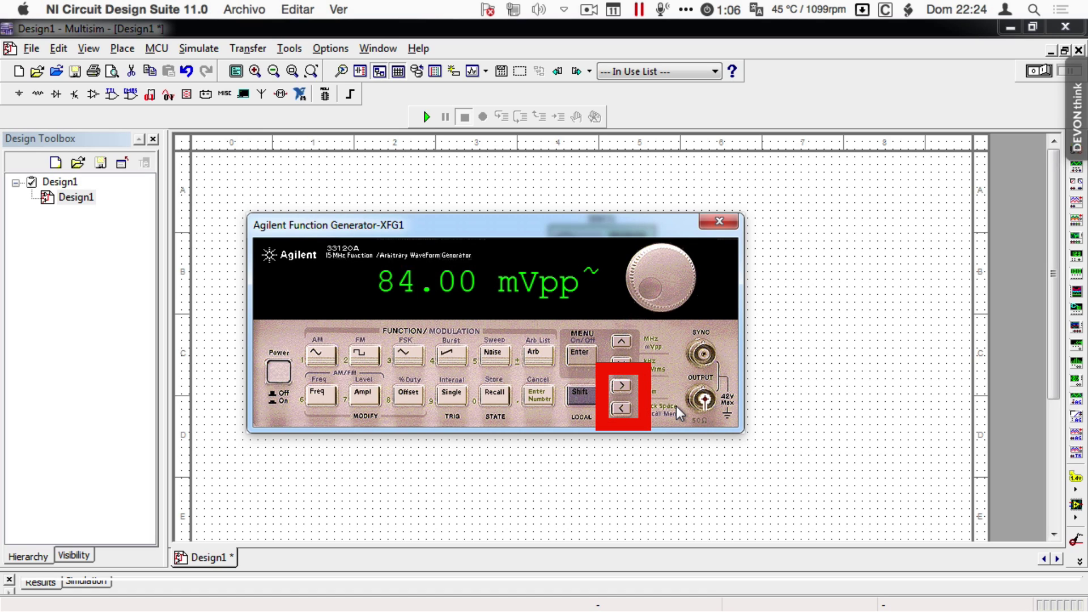
Step: Switch to the tenths digit and fine-tune the generator's amplitude to 86.20 mVpp
{"action": "left_click", "coordinate": [621, 389]}
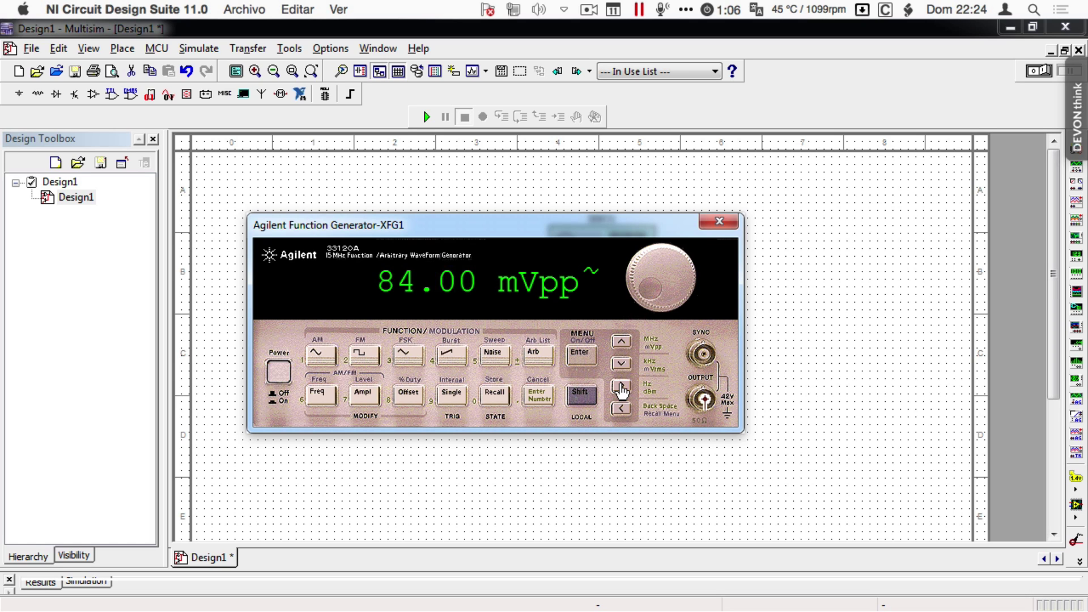
{"action": "key", "text": "Up"}
{"action": "key", "text": "Down"}
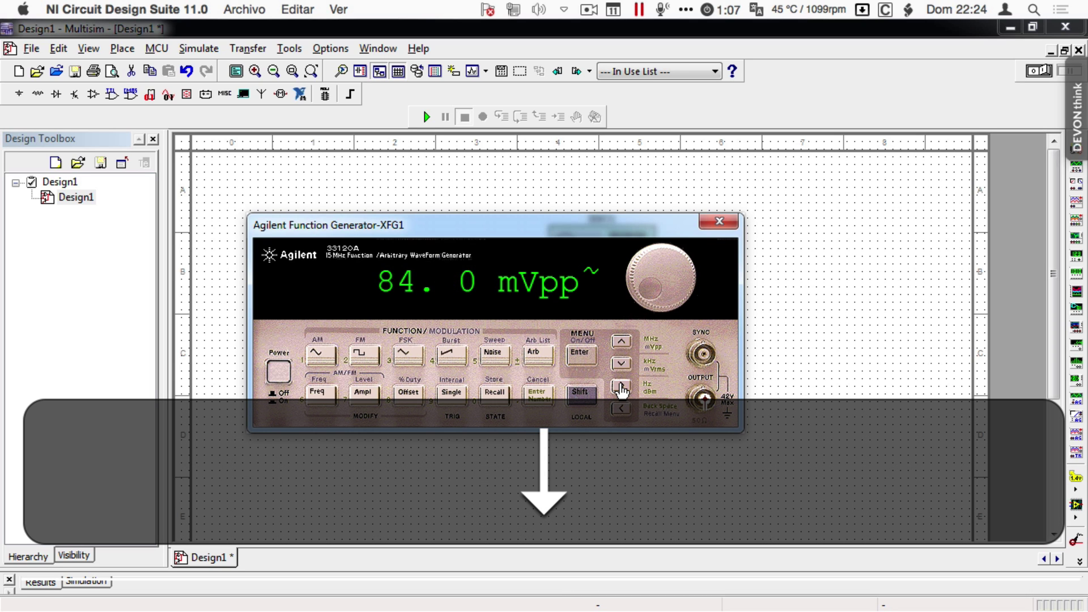
{"action": "key", "text": "Up"}
{"action": "key", "text": "Up"}
{"action": "key", "text": "Up"}
{"action": "key", "text": "Up"}
{"action": "key", "text": "Up"}
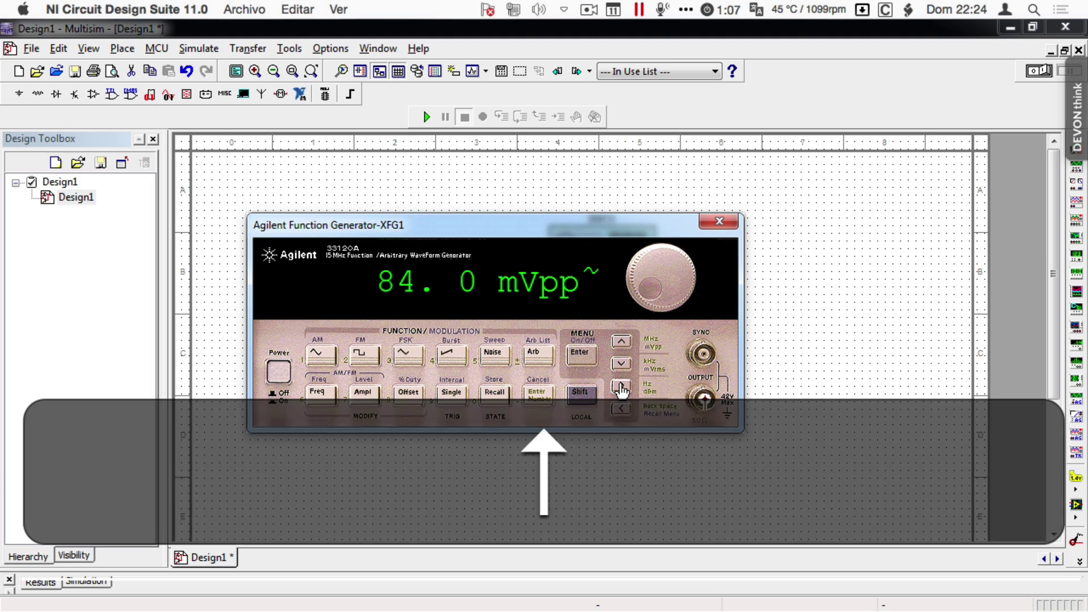
{"action": "key", "text": "Up"}
{"action": "key", "text": "Up"}
{"action": "key", "text": "Up"}
{"action": "key", "text": "Up"}
{"action": "key", "text": "Up"}
{"action": "key", "text": "Up"}
{"action": "key", "text": "Up"}
{"action": "key", "text": "Up"}
{"action": "key", "text": "Up"}
{"action": "key", "text": "Up"}
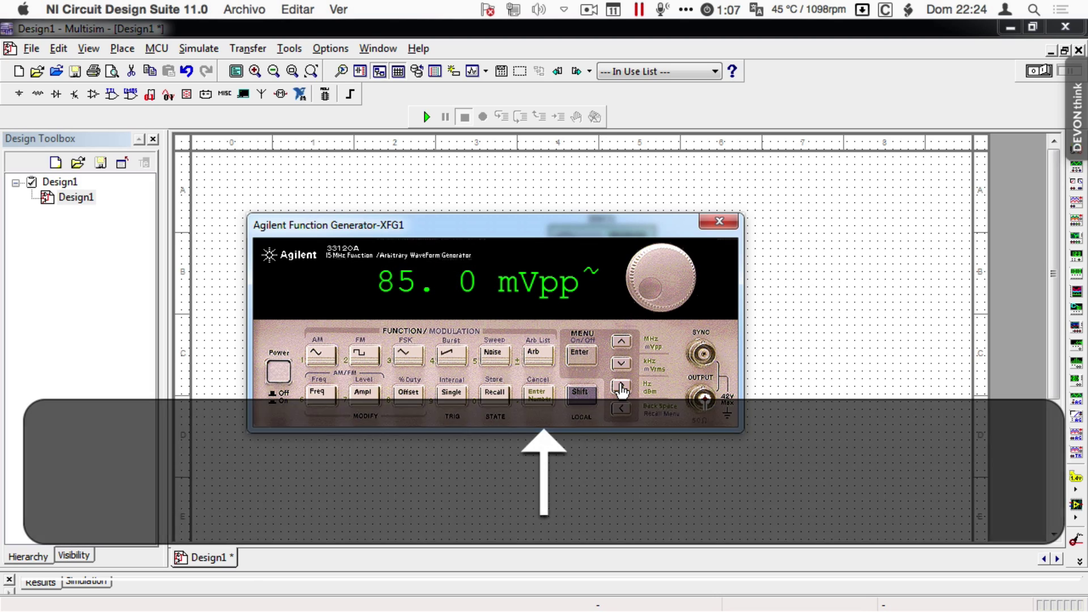
{"action": "key", "text": "Down"}
{"action": "key", "text": "Down"}
{"action": "key", "text": "Down"}
{"action": "key", "text": "Down"}
{"action": "key", "text": "Down"}
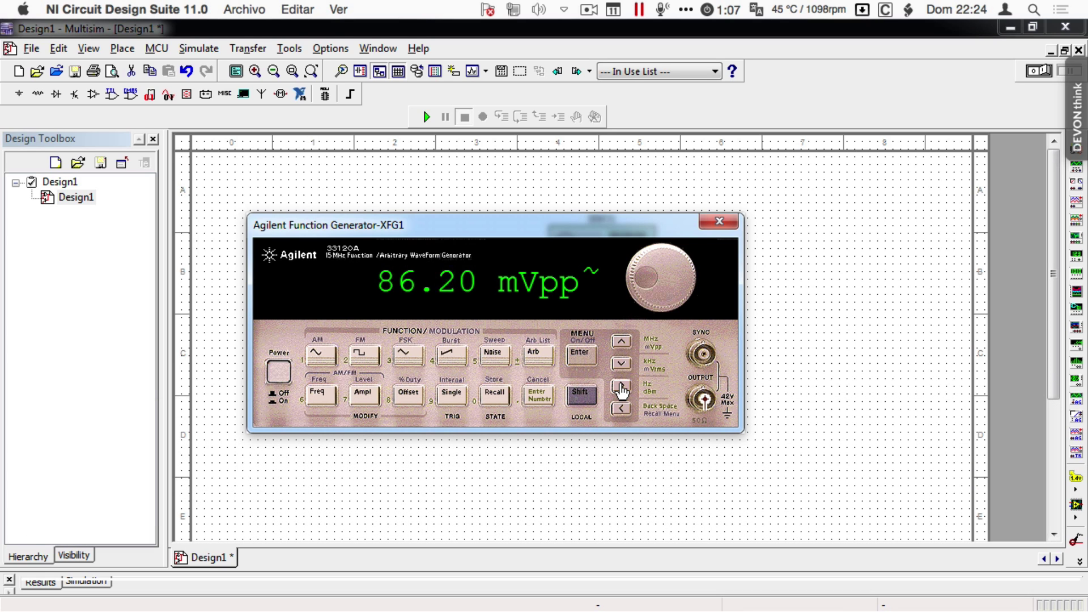
Step: Switch to a higher amplitude digit and raise the generator's amplitude to 406.2 mVpp
{"action": "left_click", "coordinate": [621, 389]}
{"action": "left_click", "coordinate": [627, 412]}
{"action": "left_click", "coordinate": [627, 412]}
{"action": "left_click", "coordinate": [668, 273]}
{"action": "key", "text": "Up"}
{"action": "key", "text": "Up"}
{"action": "key", "text": "Up"}
{"action": "key", "text": "Up"}
{"action": "key", "text": "Up"}
{"action": "key", "text": "Up"}
{"action": "key", "text": "Up"}
{"action": "key", "text": "Up"}
{"action": "key", "text": "Up"}
{"action": "key", "text": "Up"}
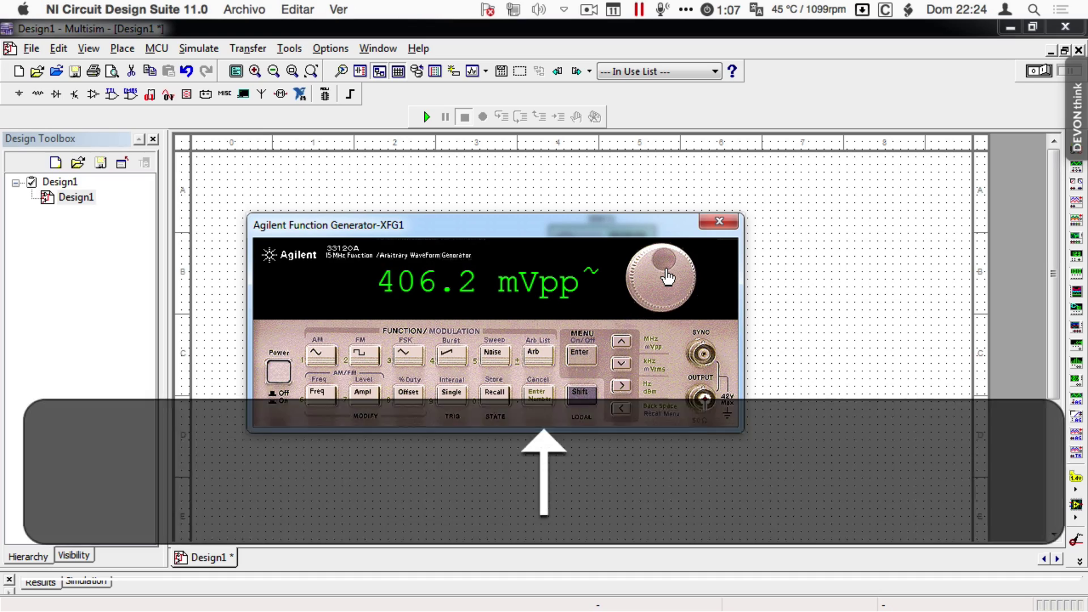
Step: Lower the generator's amplitude to 50.02 mVpp
{"action": "key", "text": "Down"}
{"action": "key", "text": "Down"}
{"action": "key", "text": "Down"}
{"action": "key", "text": "Down"}
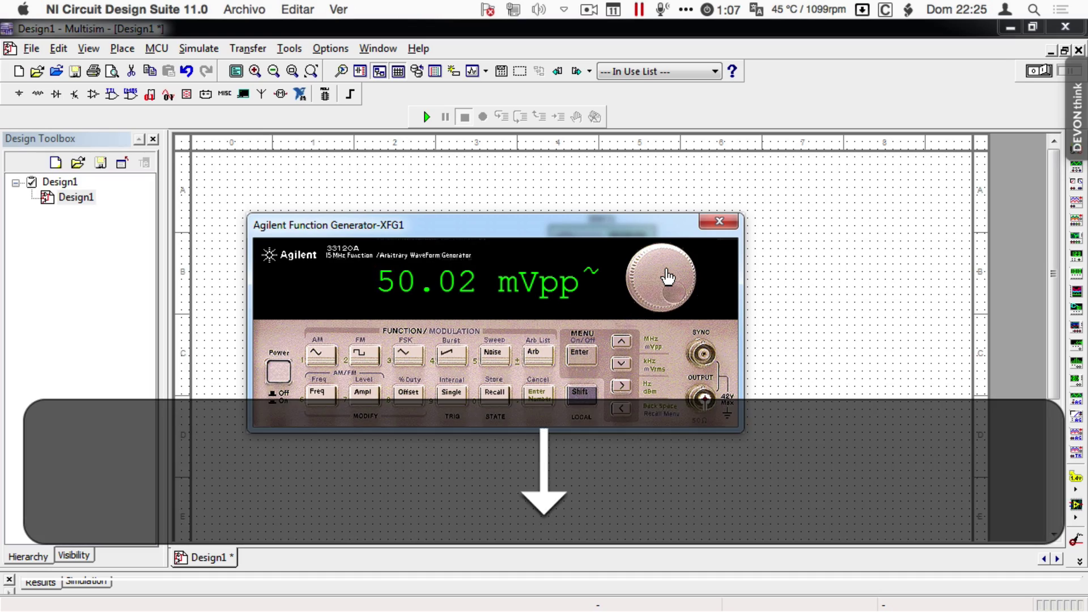
Step: Raise the generator's sine amplitude from the millivolt range into the volt range with the dial
{"action": "key", "text": "Down"}
{"action": "key", "text": "Down"}
{"action": "key", "text": "Down"}
{"action": "key", "text": "Down"}
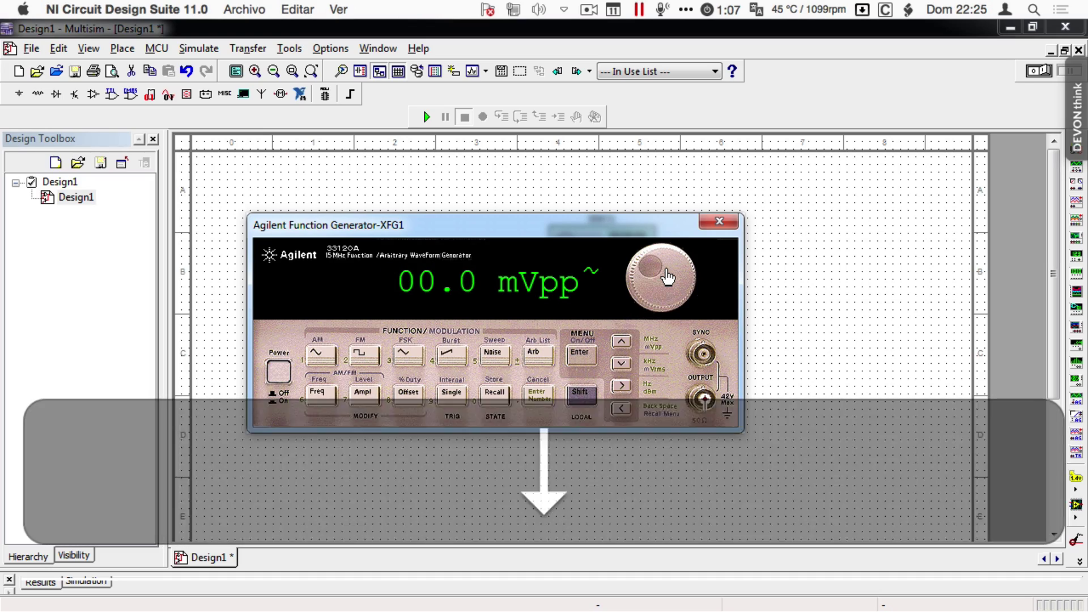
{"action": "key", "text": "Down"}
{"action": "key", "text": "Down"}
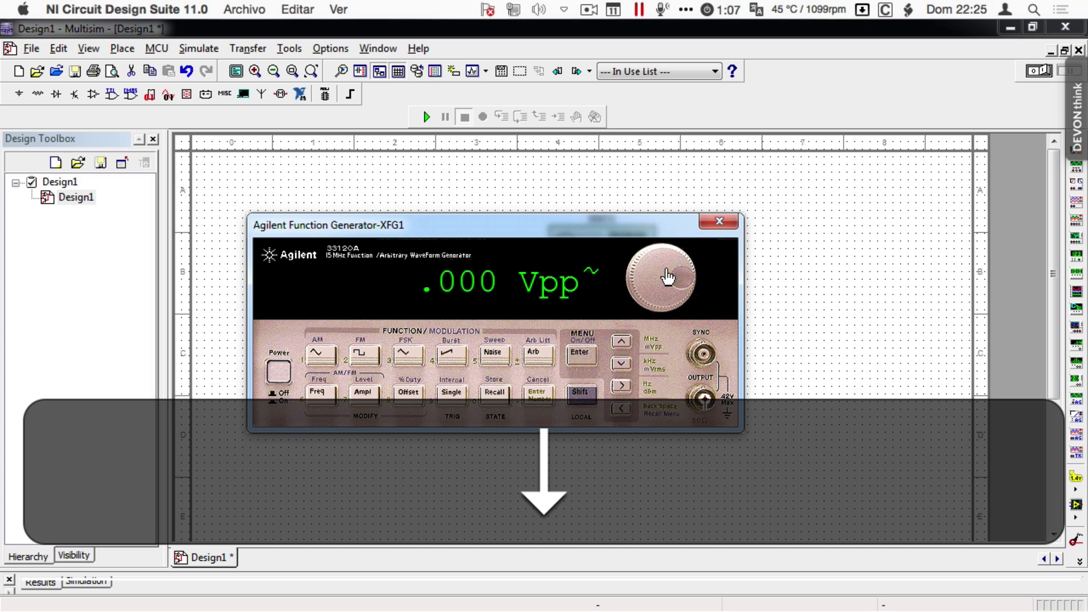
Step: Adjust the volts digit, switch to the tenths digit and set the generator's amplitude to 4.800 Vpp
{"action": "key", "text": "Up"}
{"action": "key", "text": "Up"}
{"action": "key", "text": "Up"}
{"action": "key", "text": "Up"}
{"action": "key", "text": "Up"}
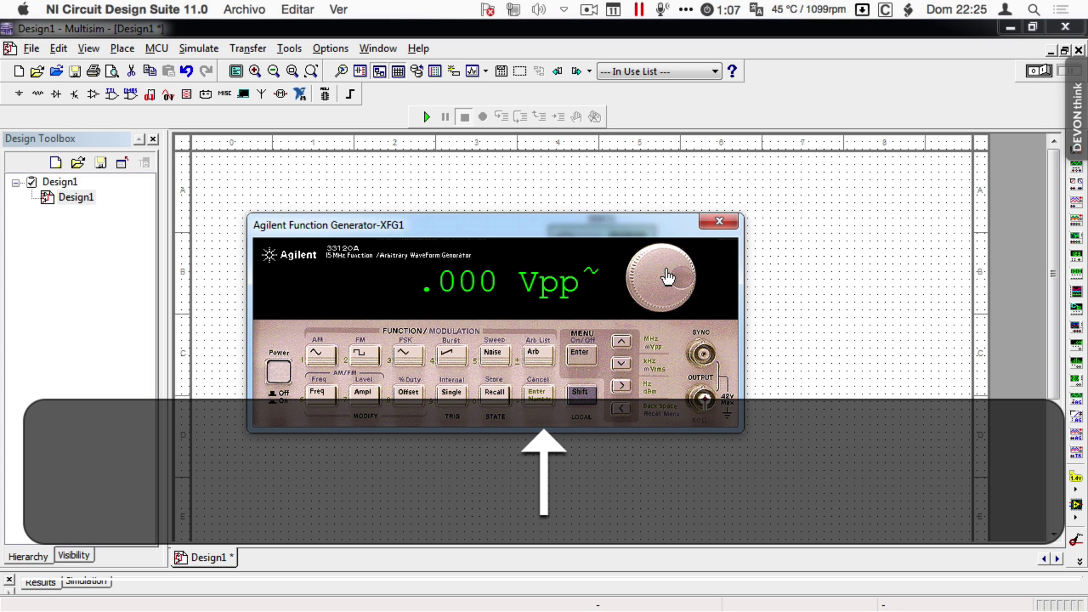
{"action": "key", "text": "Down"}
{"action": "key", "text": "Down"}
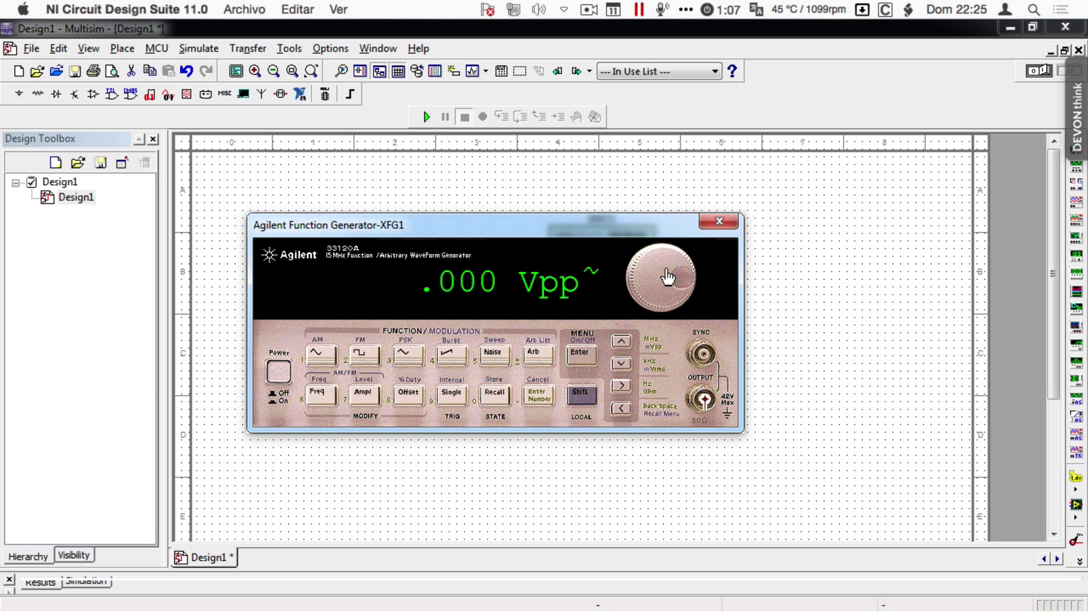
{"action": "key", "text": "Up"}
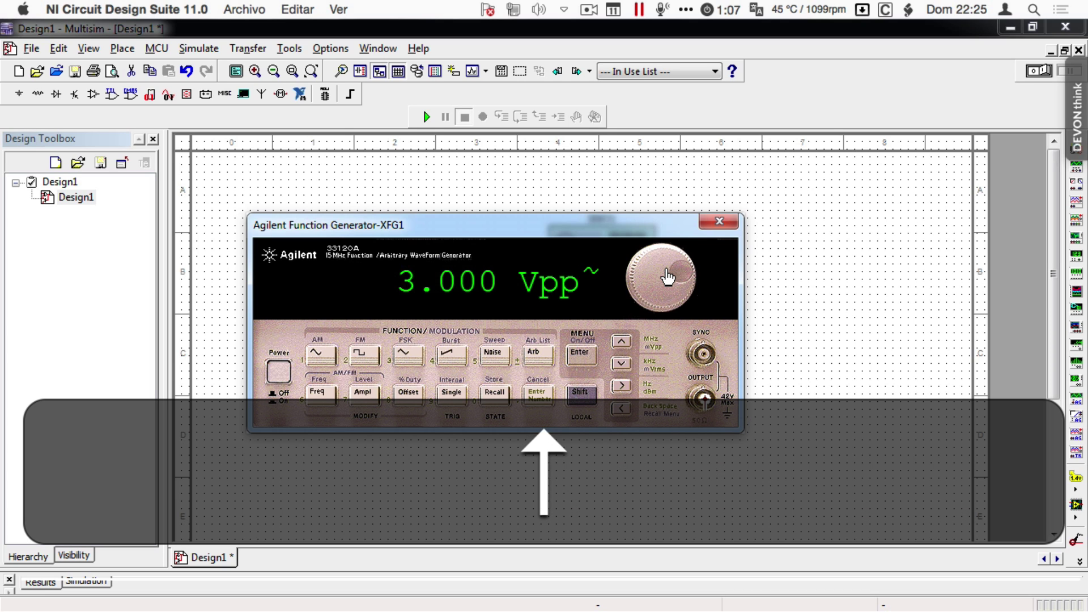
{"action": "key", "text": "Down"}
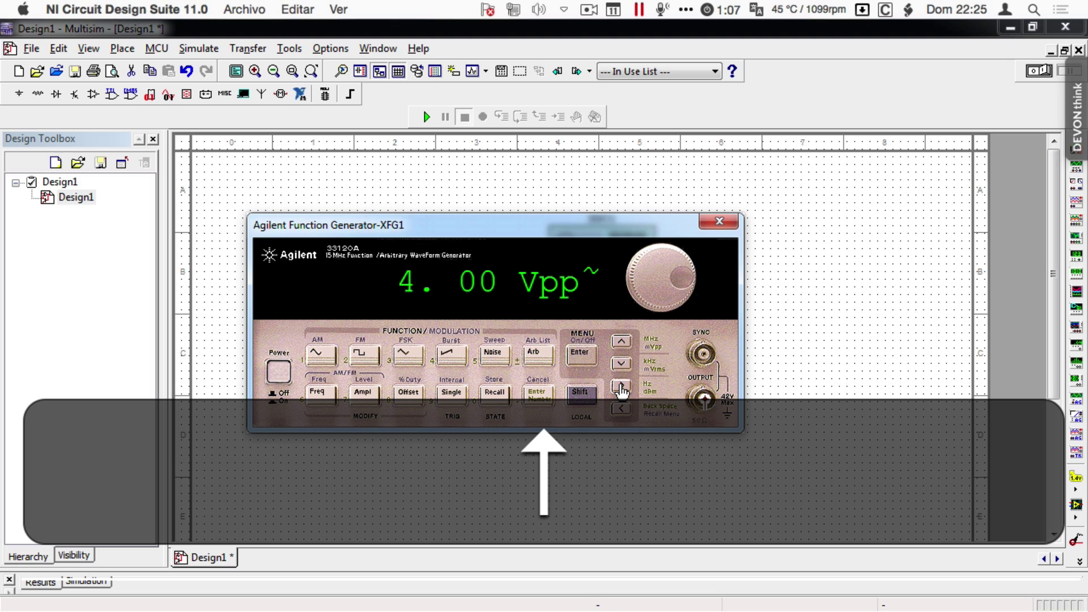
{"action": "key", "text": "Up"}
{"action": "key", "text": "Up"}
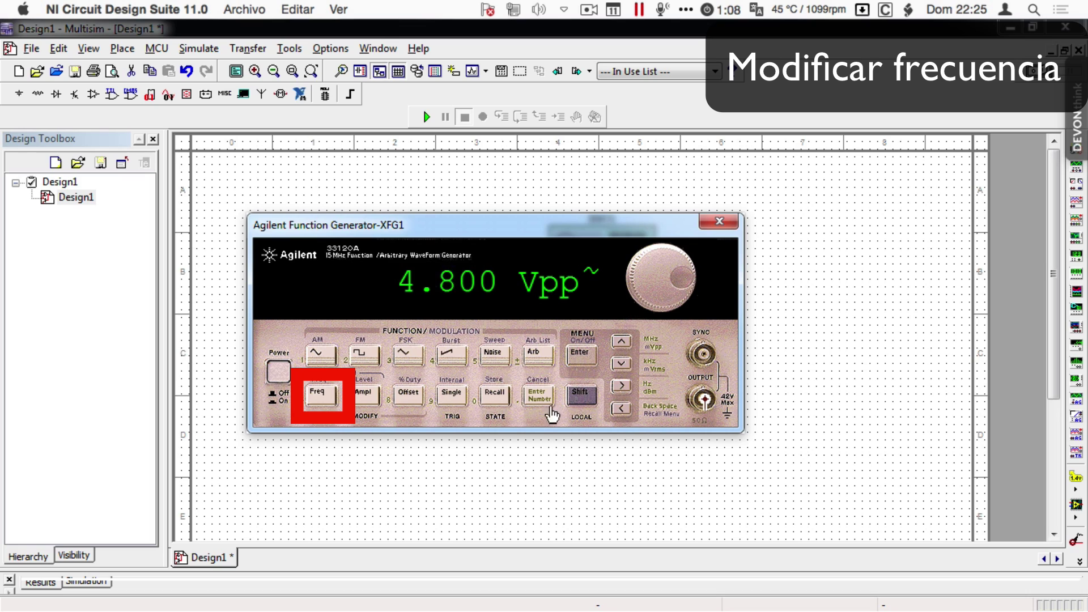
Step: Switch the generator to frequency adjustment and raise the sine frequency into the 1.5 kHz range
{"action": "left_click", "coordinate": [320, 399]}
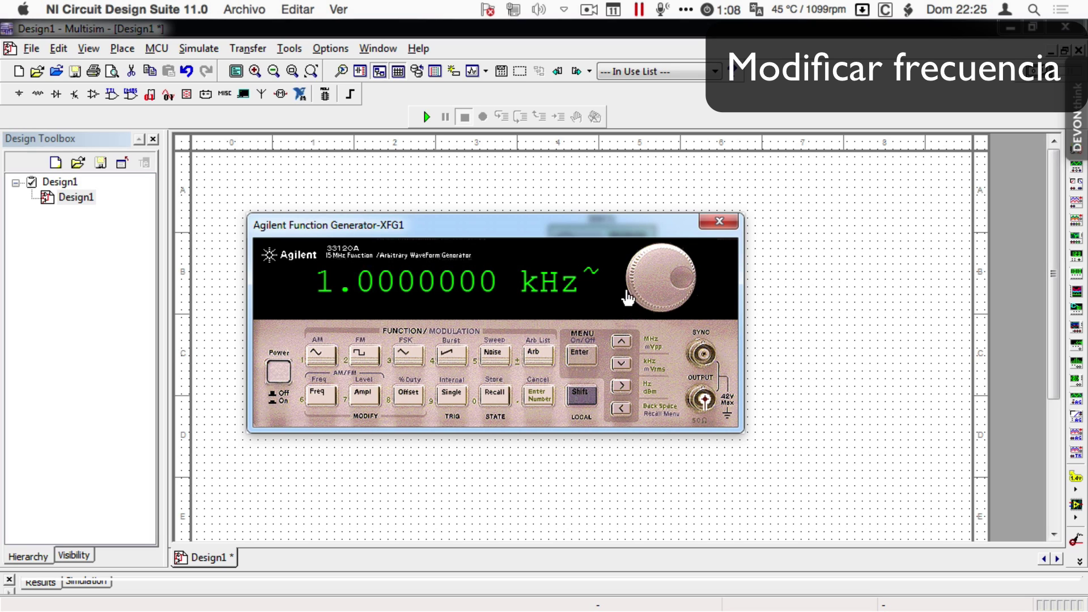
{"action": "mouse_move", "coordinate": [665, 279]}
{"action": "left_mouse_down"}
{"action": "mouse_move", "coordinate": [662, 253]}
{"action": "mouse_move", "coordinate": [639, 266]}
{"action": "mouse_move", "coordinate": [645, 295]}
{"action": "mouse_move", "coordinate": [655, 295]}
{"action": "mouse_move", "coordinate": [656, 255]}
{"action": "mouse_move", "coordinate": [674, 268]}
{"action": "mouse_move", "coordinate": [648, 294]}
{"action": "mouse_move", "coordinate": [649, 285]}
{"action": "left_mouse_up"}
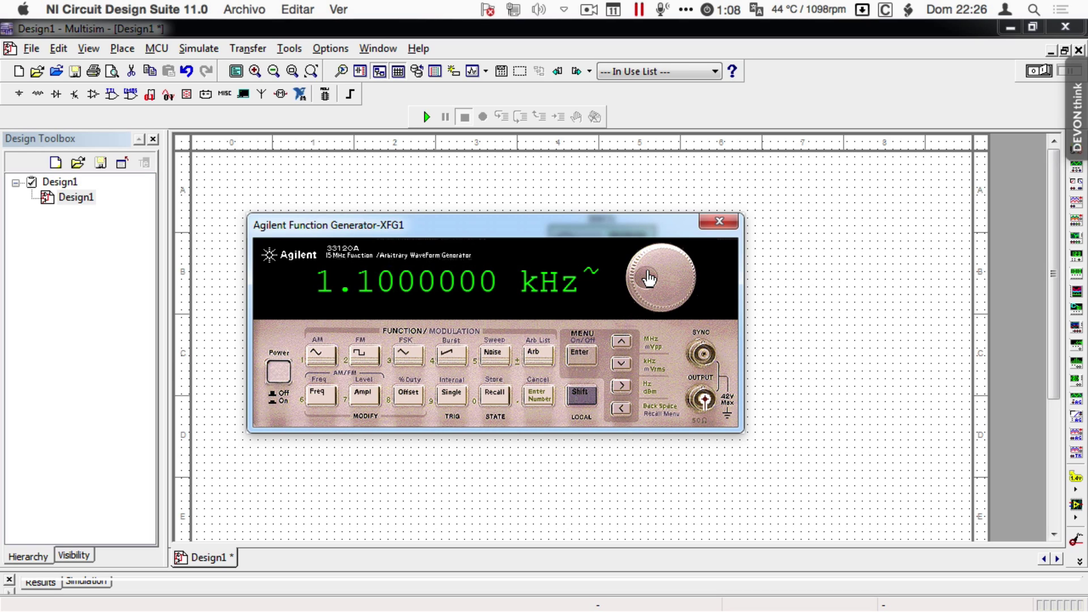
{"action": "scroll", "coordinate": [650, 278], "scroll_direction": "up", "scroll_amount": 2}
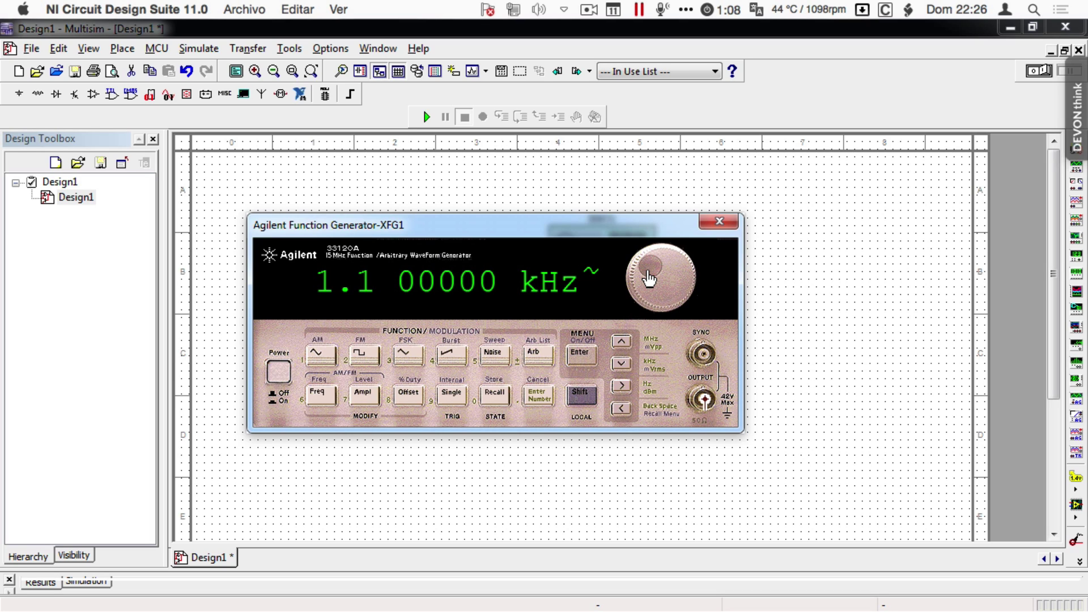
{"action": "scroll", "coordinate": [650, 277], "scroll_direction": "down", "scroll_amount": 3}
{"action": "scroll", "coordinate": [649, 277], "scroll_direction": "up", "scroll_amount": 8}
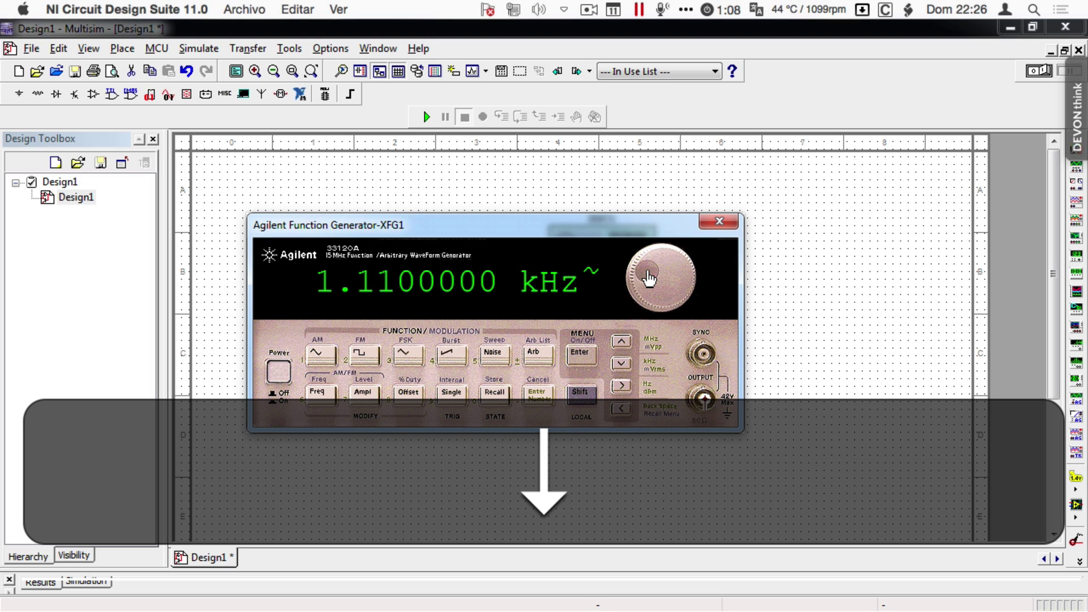
{"action": "scroll", "coordinate": [650, 278], "scroll_direction": "up", "scroll_amount": 15}
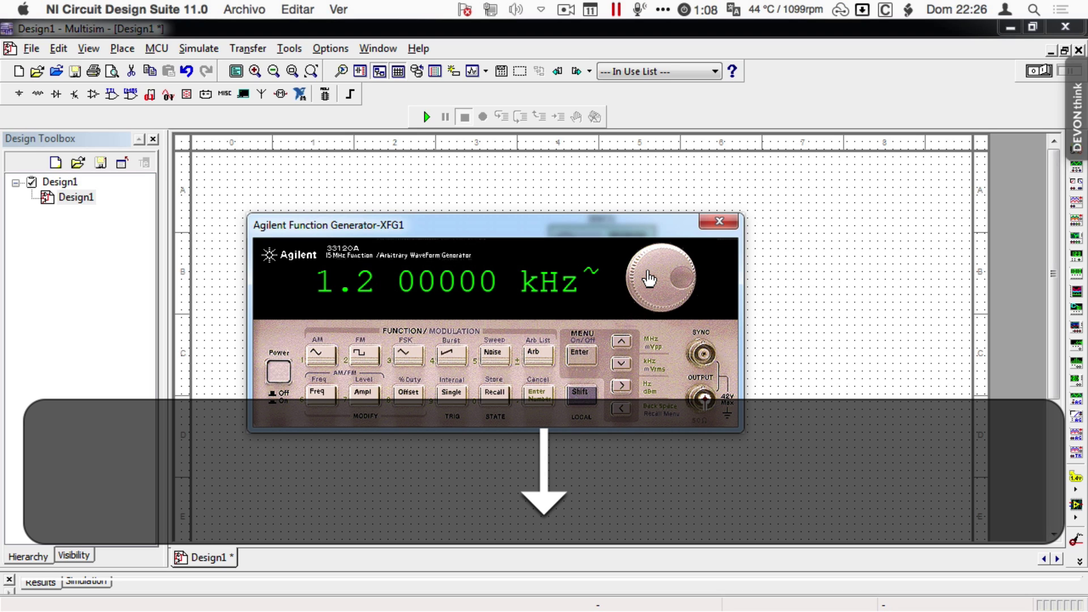
{"action": "scroll", "coordinate": [649, 277], "scroll_direction": "up", "scroll_amount": 20}
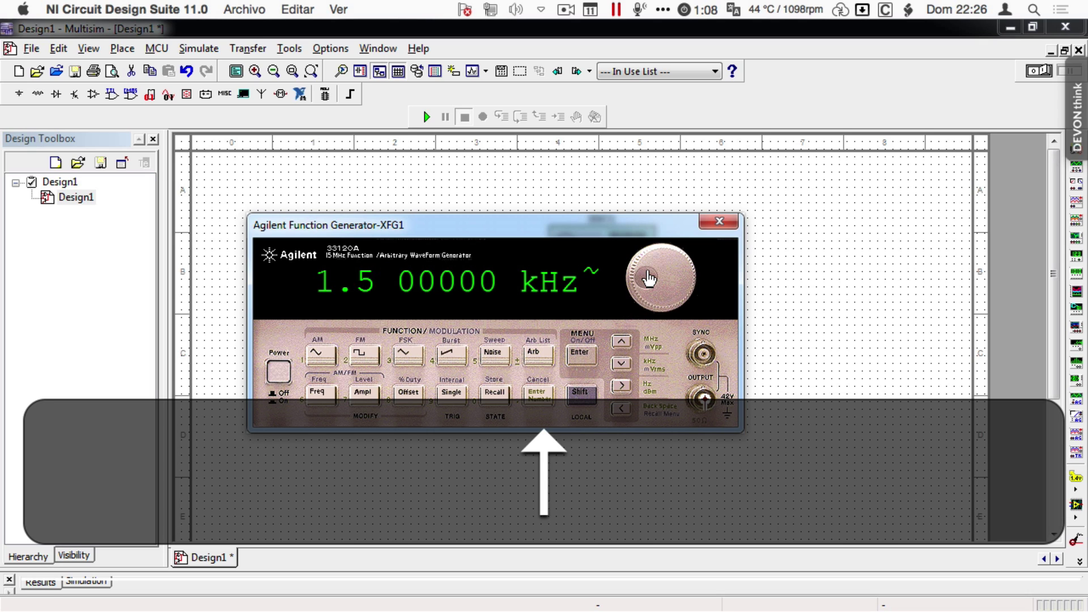
Step: Lower the generator's frequency to the 1.1 kHz range and bring it up to 1.38 kHz
{"action": "scroll", "coordinate": [649, 278], "scroll_direction": "down", "scroll_amount": 20}
{"action": "scroll", "coordinate": [649, 277], "scroll_direction": "down", "scroll_amount": 20}
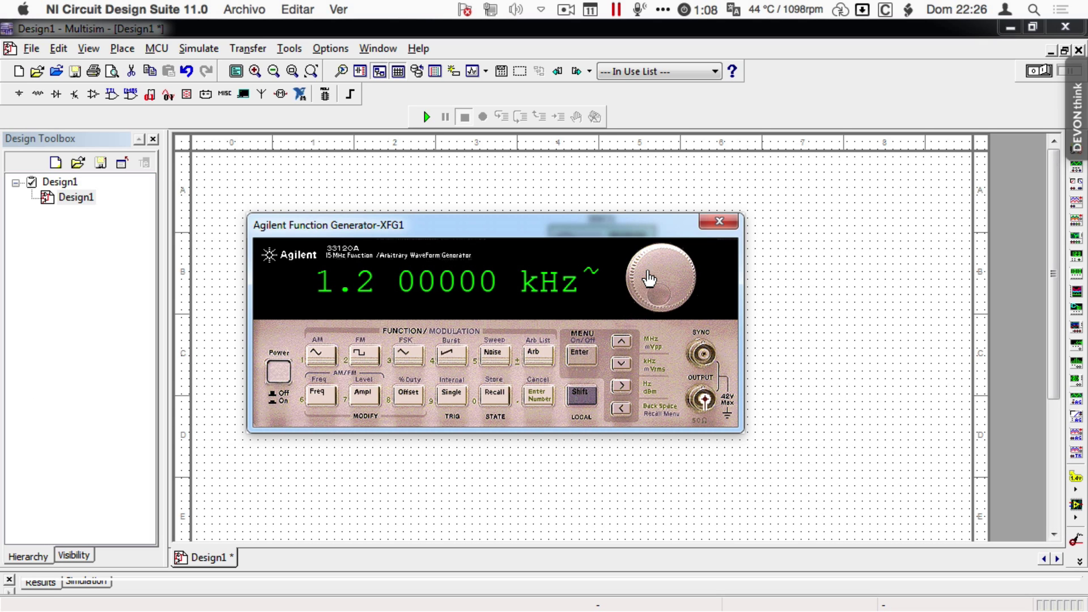
{"action": "scroll", "coordinate": [650, 278], "scroll_direction": "down", "scroll_amount": 1}
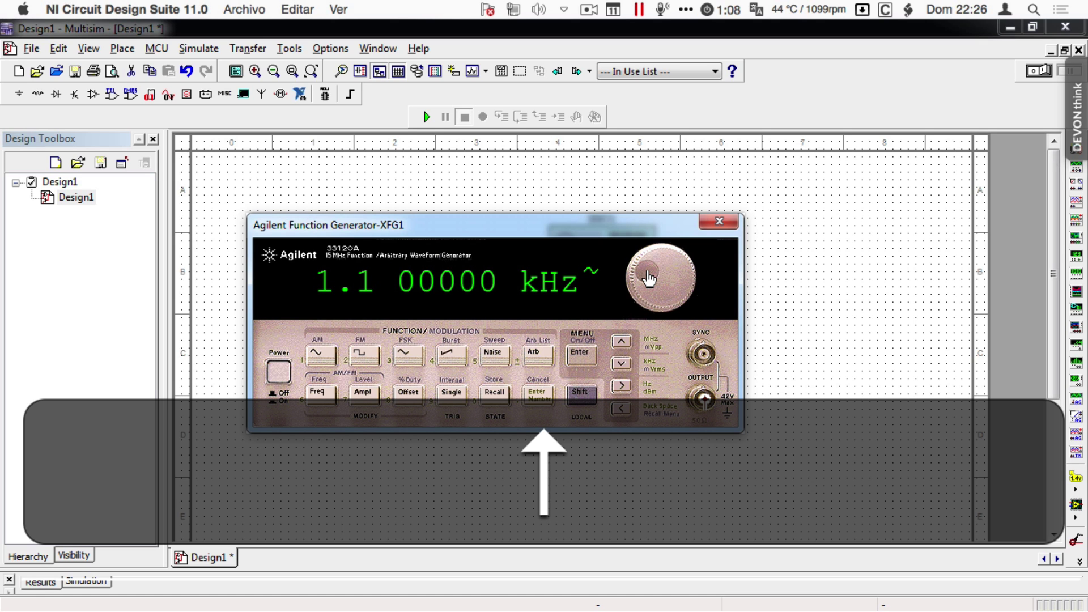
{"action": "scroll", "coordinate": [650, 278], "scroll_direction": "up", "scroll_amount": 7}
{"action": "scroll", "coordinate": [650, 278], "scroll_direction": "up", "scroll_amount": 14}
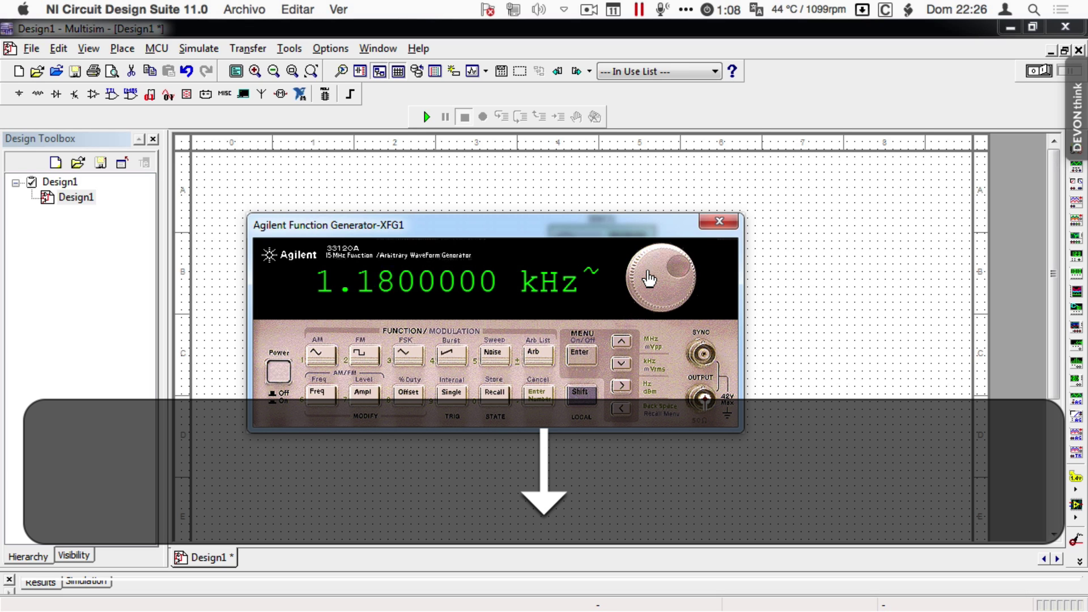
{"action": "scroll", "coordinate": [650, 277], "scroll_direction": "up", "scroll_amount": 3}
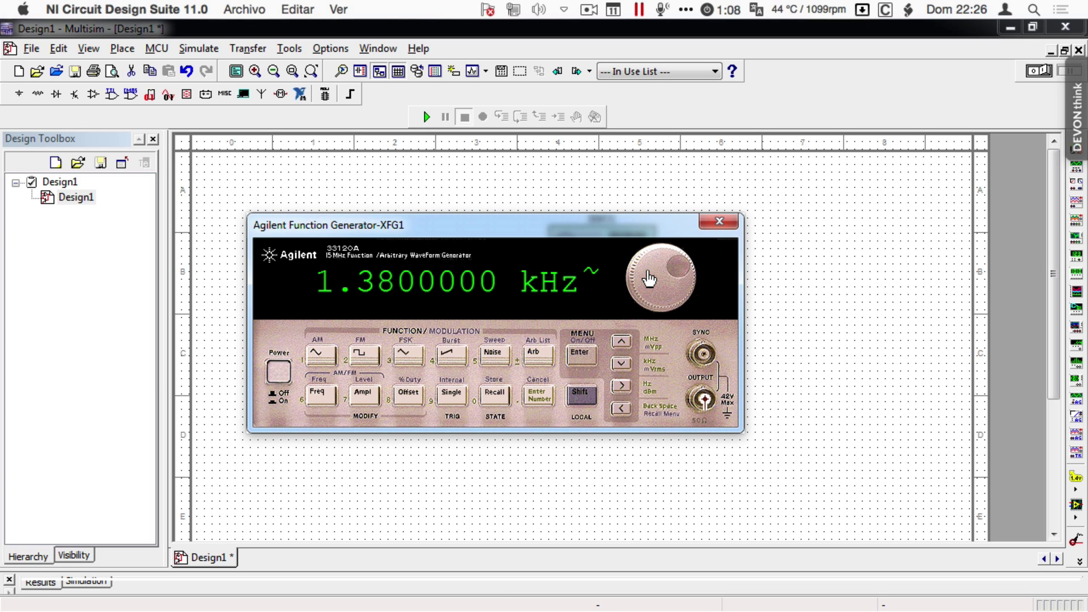
Step: Select the kilohertz digit of the frequency and lower the generator's output to 30 Hz
{"action": "left_click", "coordinate": [622, 412]}
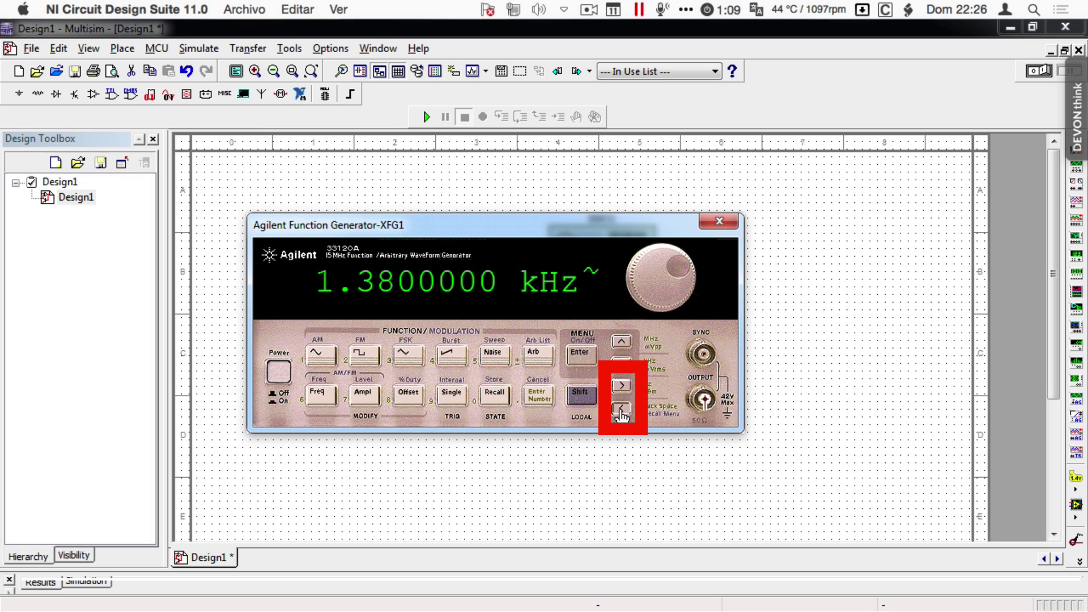
{"action": "left_click", "coordinate": [621, 413]}
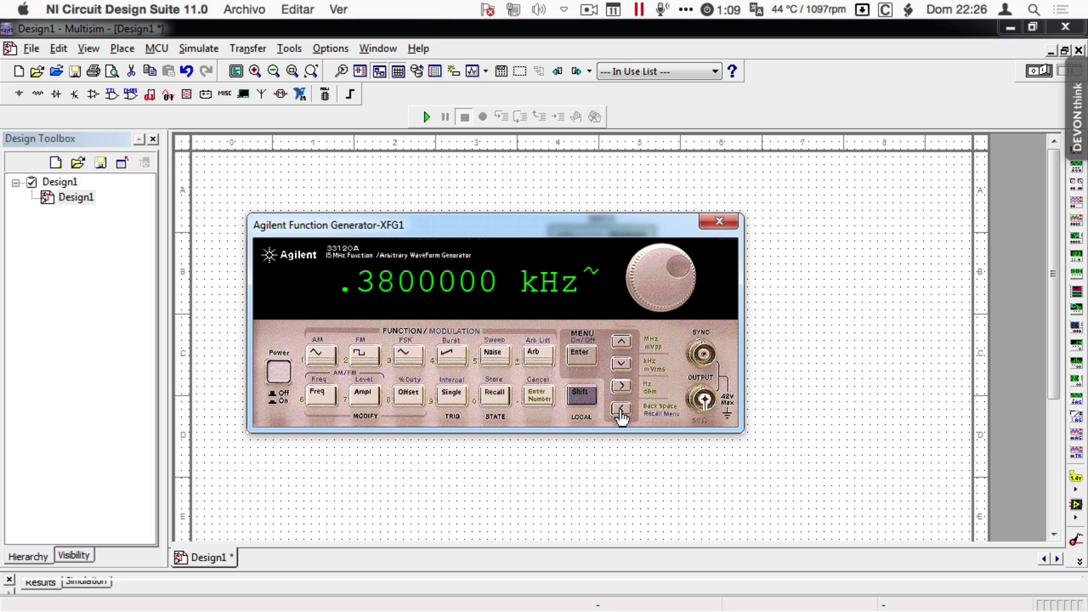
{"action": "key", "text": "Up"}
{"action": "scroll", "coordinate": [658, 280], "scroll_direction": "down", "scroll_amount": 3}
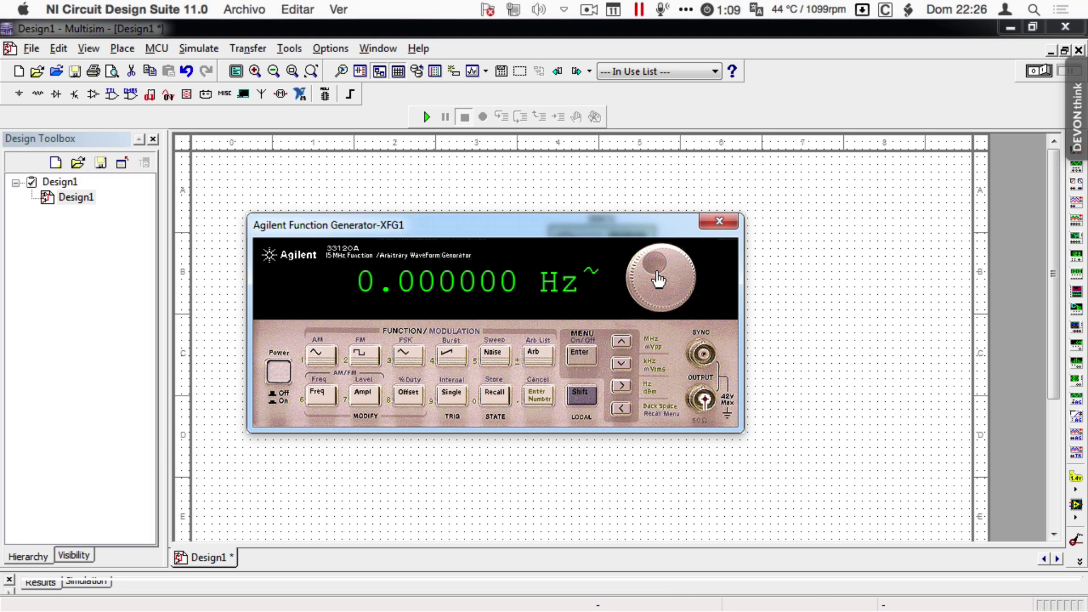
{"action": "scroll", "coordinate": [658, 280], "scroll_direction": "down", "scroll_amount": 5}
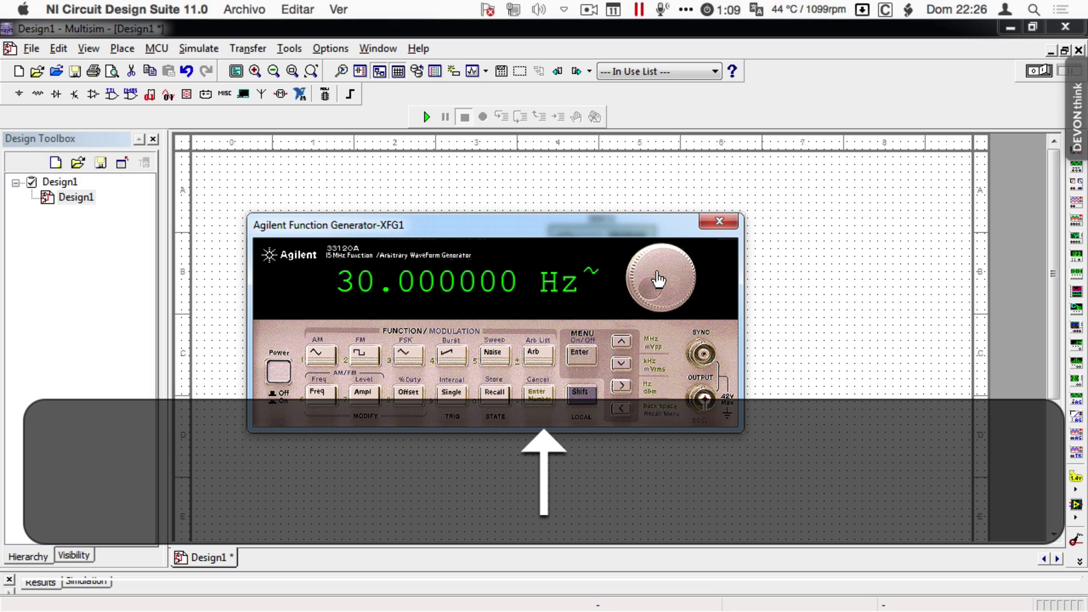
Step: Lower the generator's frequency into the single-hertz range and set it to 8 Hz
{"action": "scroll", "coordinate": [658, 280], "scroll_direction": "down", "scroll_amount": 3}
{"action": "scroll", "coordinate": [658, 279], "scroll_direction": "up", "scroll_amount": 2}
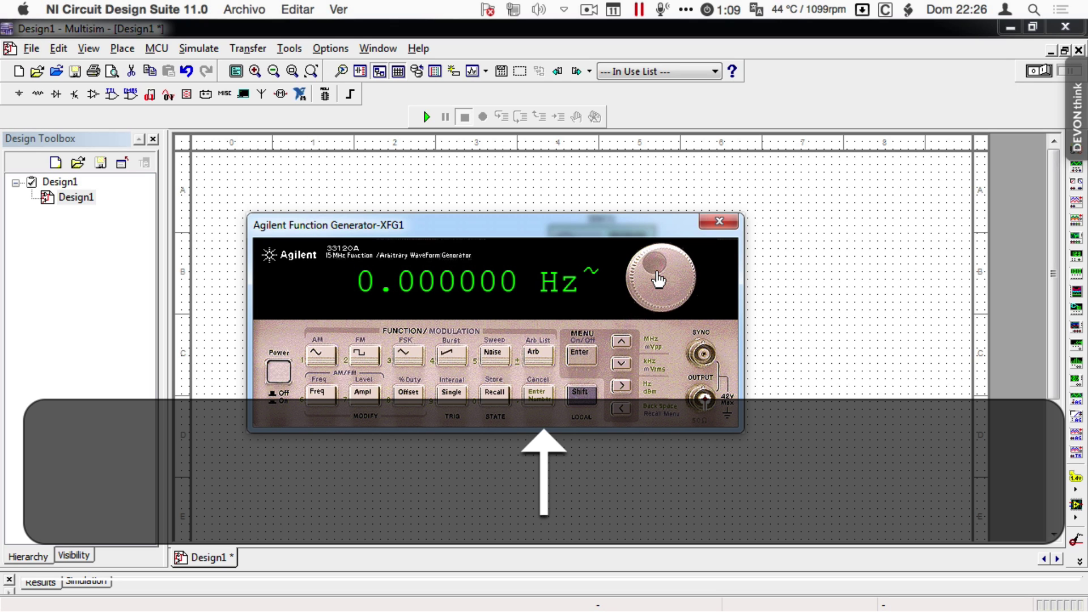
{"action": "scroll", "coordinate": [658, 279], "scroll_direction": "up", "scroll_amount": 5}
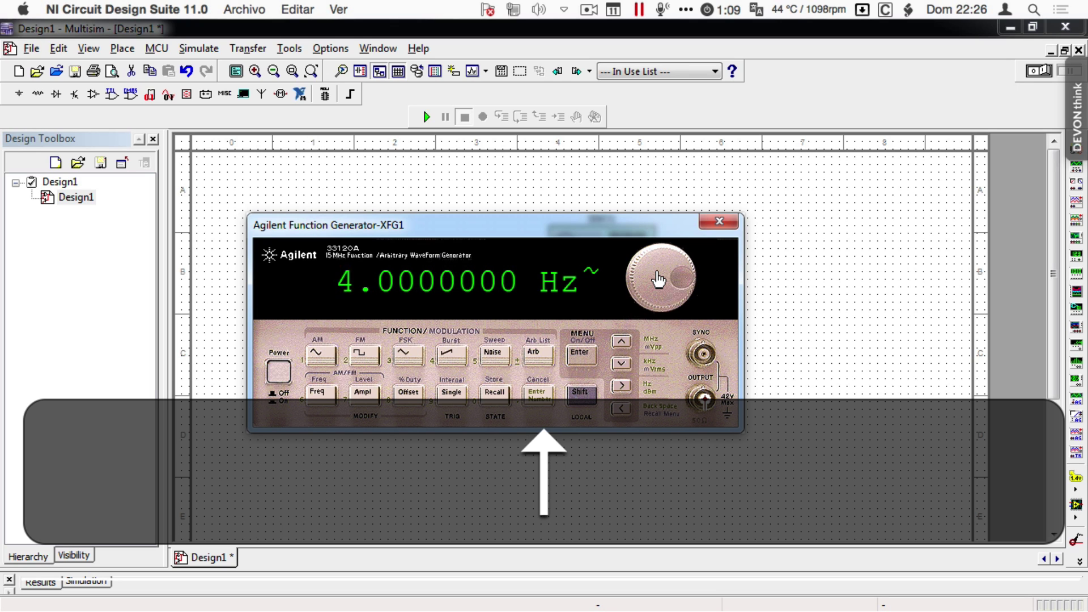
{"action": "scroll", "coordinate": [658, 279], "scroll_direction": "down", "scroll_amount": 5}
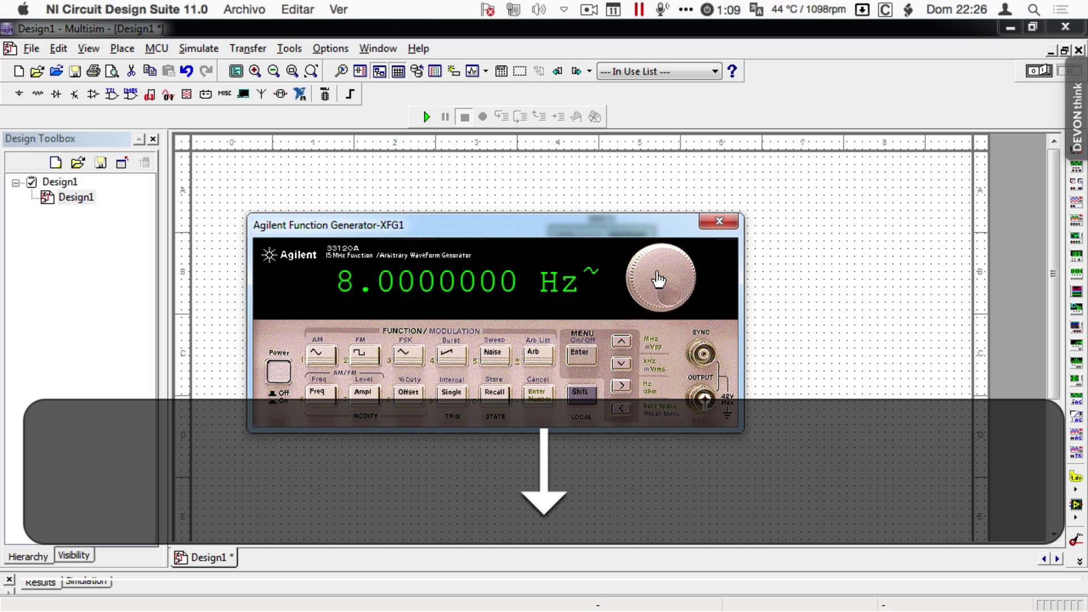
Step: Vary the generator's frequency up to 500 Hz, bring it down to the tens-of-hertz range, and close the generator's front panel
{"action": "scroll", "coordinate": [658, 279], "scroll_direction": "down", "scroll_amount": 5}
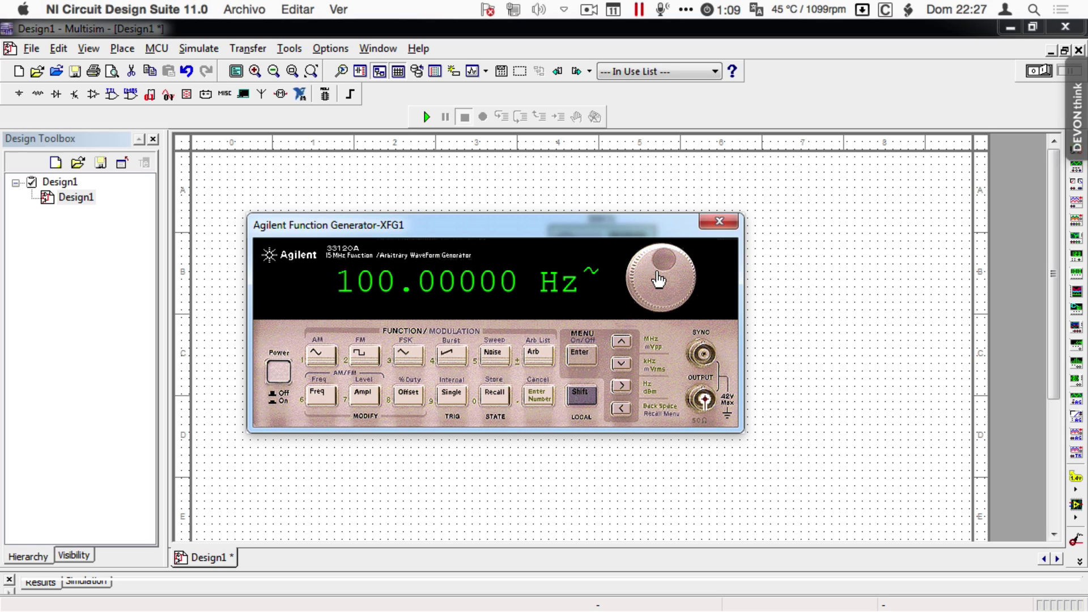
{"action": "scroll", "coordinate": [658, 279], "scroll_direction": "down", "scroll_amount": 4}
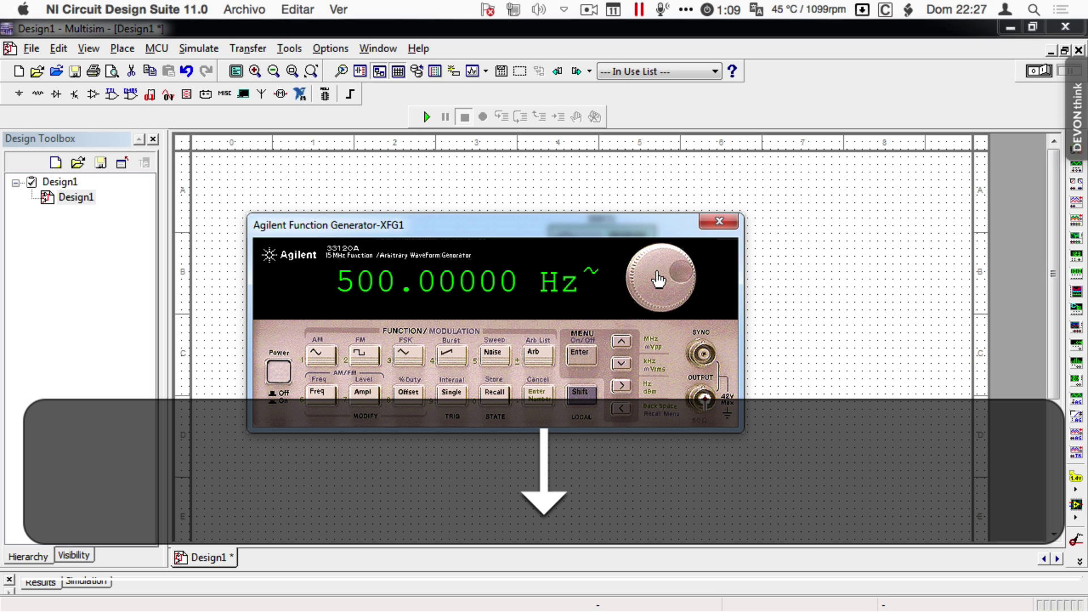
{"action": "scroll", "coordinate": [659, 279], "scroll_direction": "up", "scroll_amount": 6}
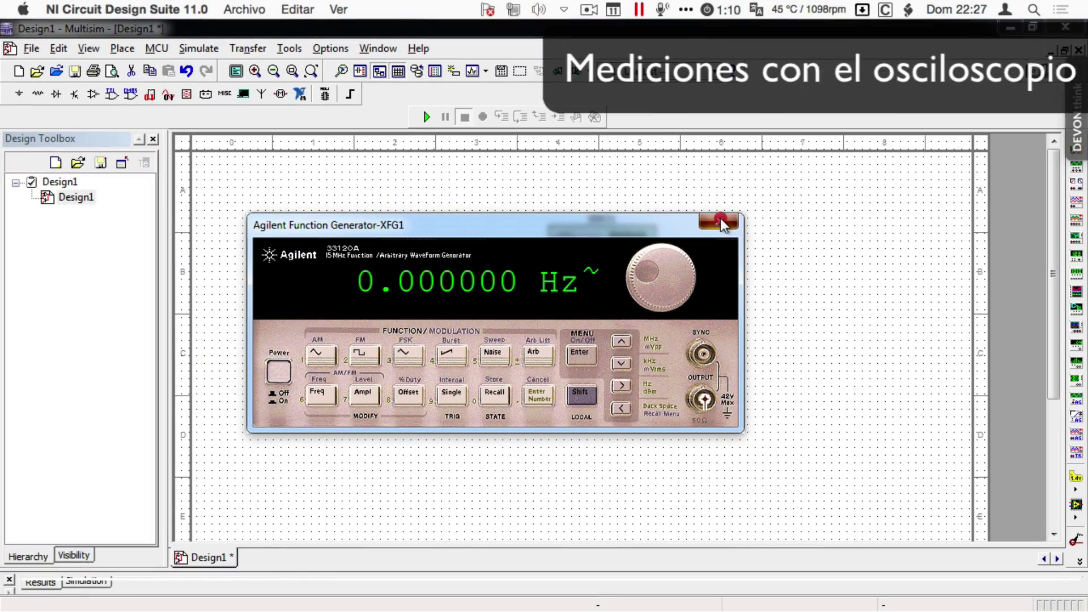
{"action": "left_click", "coordinate": [762, 234]}
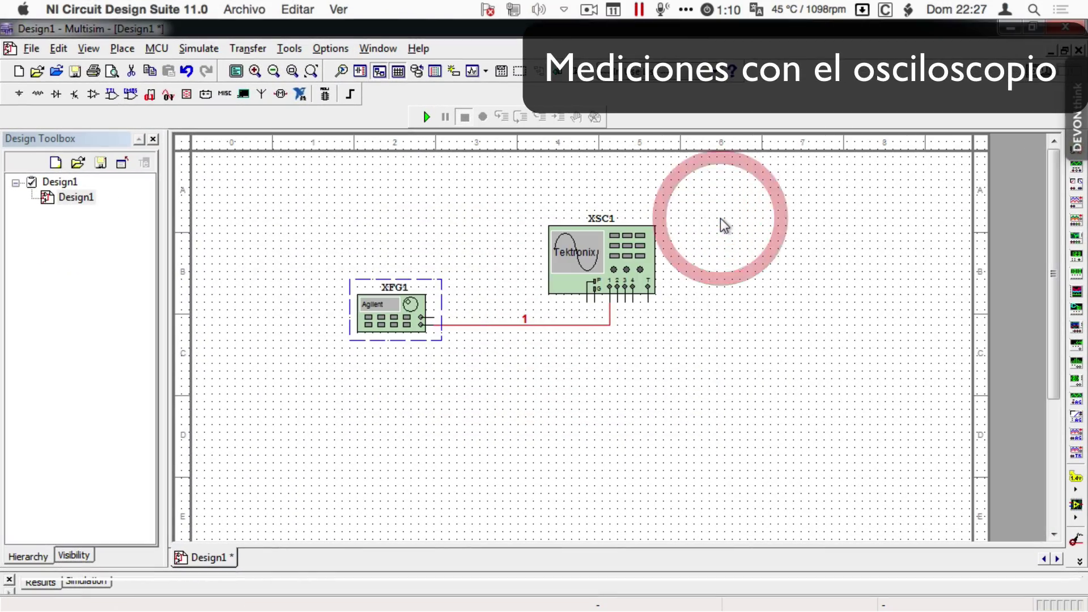
Step: Open the Tektronix oscilloscope's front panel, power it on and run the simulation
{"action": "double_click", "coordinate": [609, 254]}
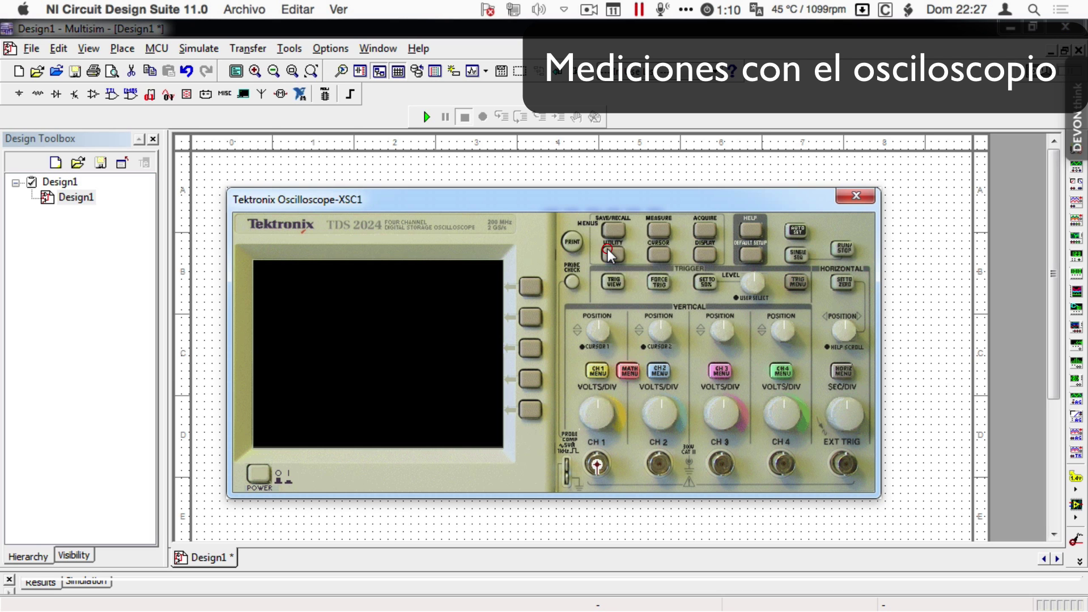
{"action": "left_click", "coordinate": [257, 474]}
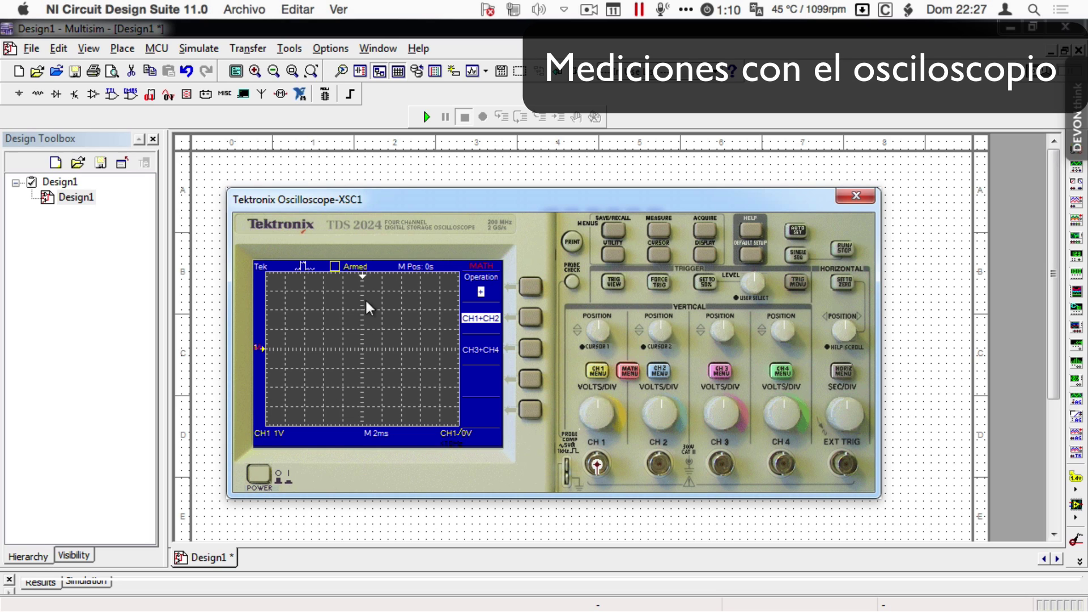
{"action": "left_click", "coordinate": [425, 116]}
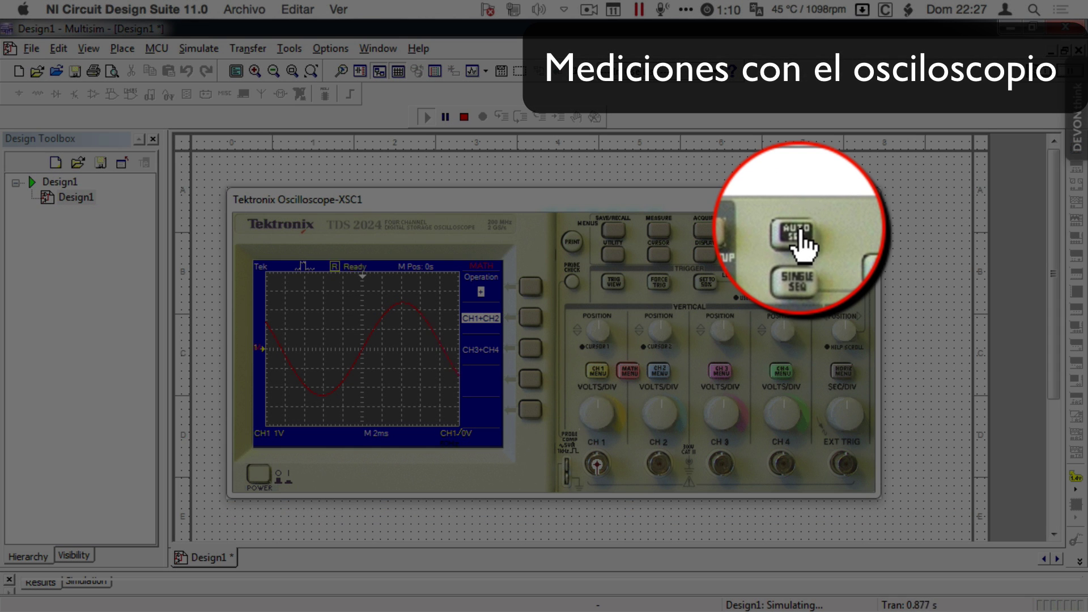
Step: Autoset the oscilloscope to the sine signal and stop the acquisition to freeze the trace
{"action": "left_click", "coordinate": [799, 238]}
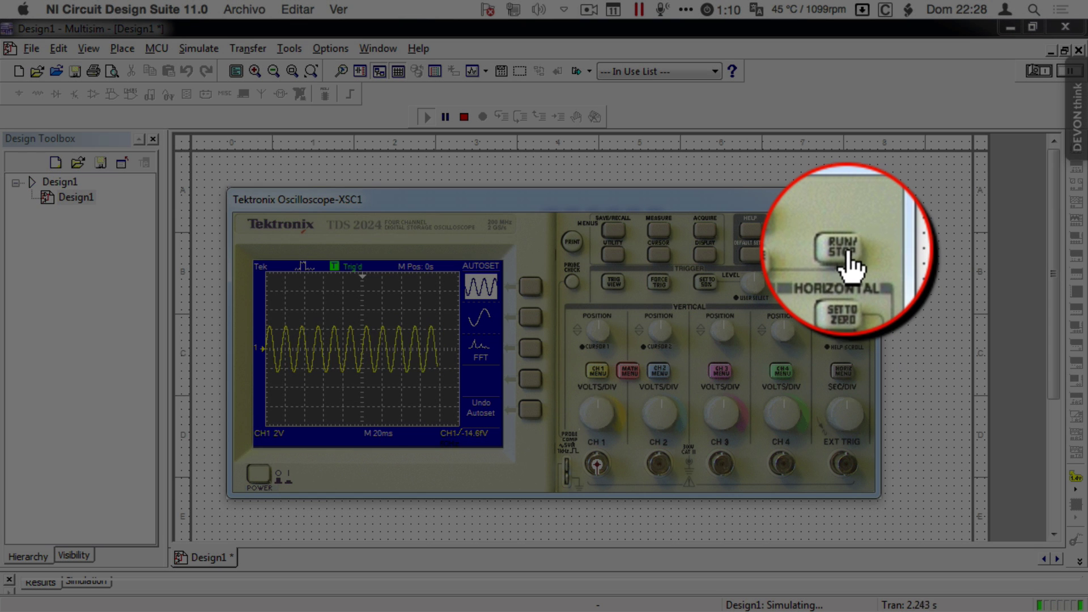
{"action": "left_click", "coordinate": [844, 272]}
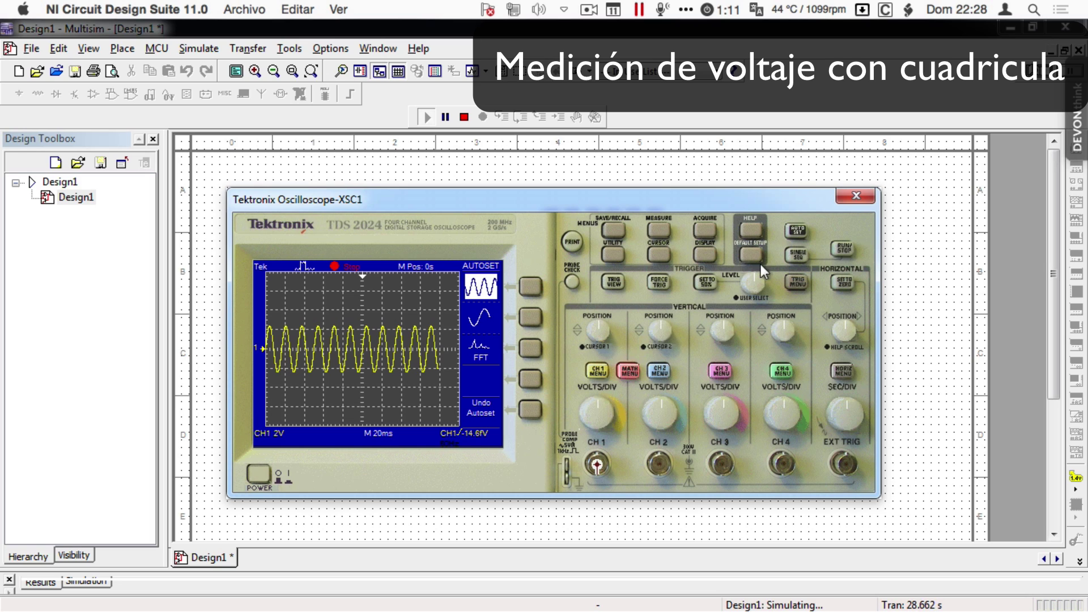
Step: Shift the channel 1 trace upward to a vertical position of 0.27 divisions (540 mV)
{"action": "left_click", "coordinate": [599, 332]}
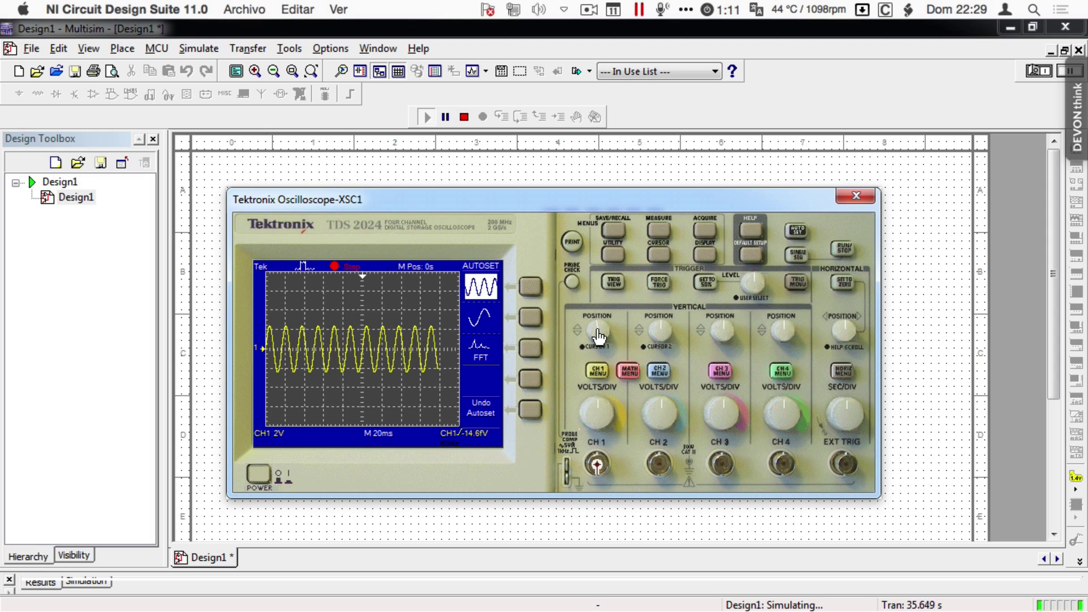
{"action": "left_click", "coordinate": [599, 337]}
{"action": "scroll", "coordinate": [598, 336], "scroll_direction": "up", "scroll_amount": 5}
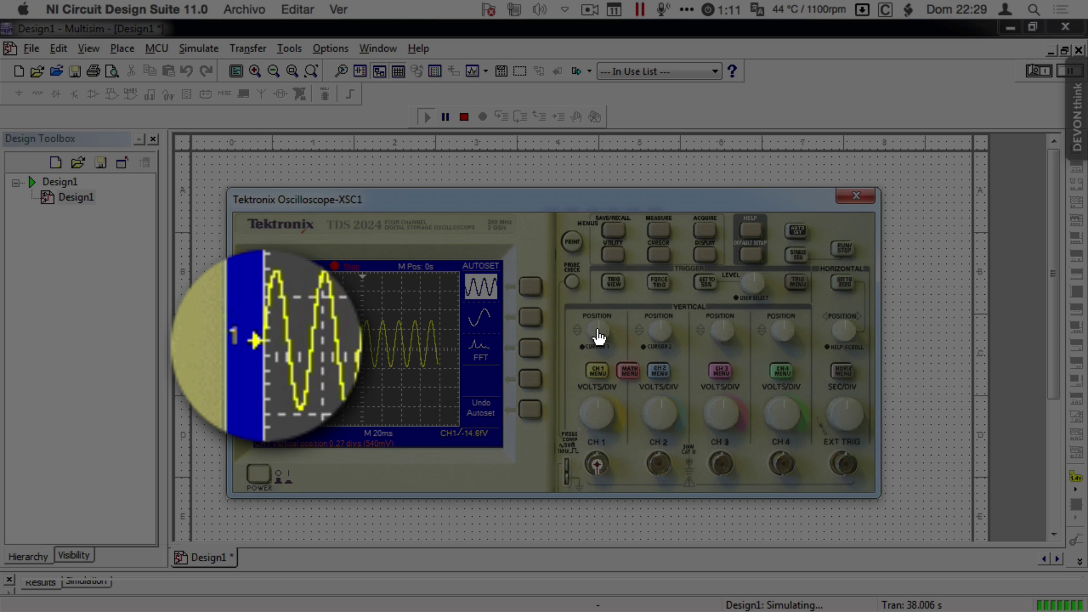
Step: Lower the channel 1 trace back to the centre of the grid and set its vertical scale to 1 V per division
{"action": "scroll", "coordinate": [598, 336], "scroll_direction": "down", "scroll_amount": 3}
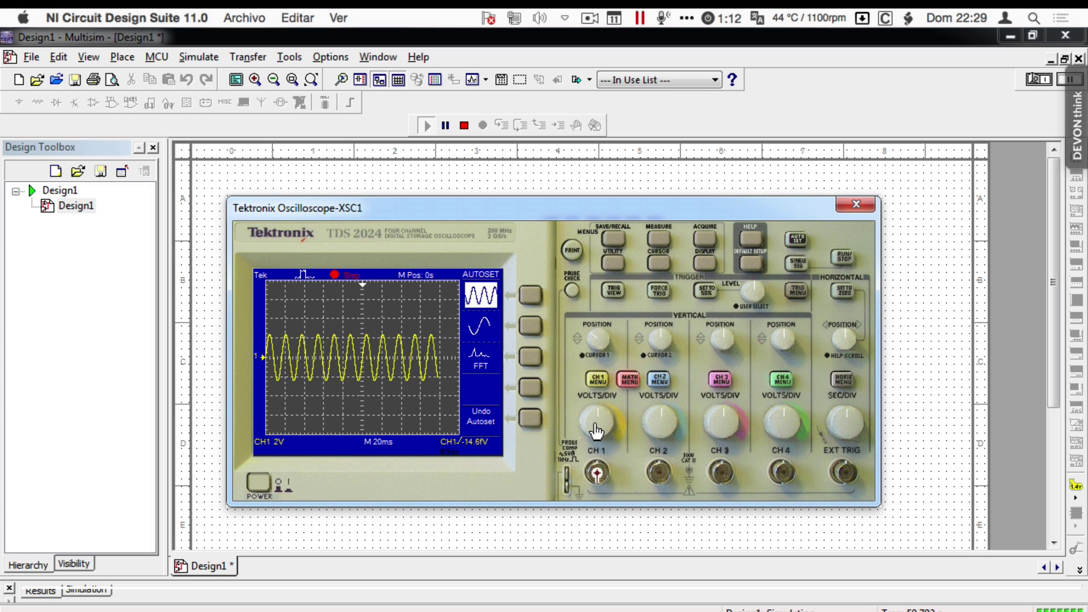
{"action": "scroll", "coordinate": [596, 431], "scroll_direction": "down", "scroll_amount": 5}
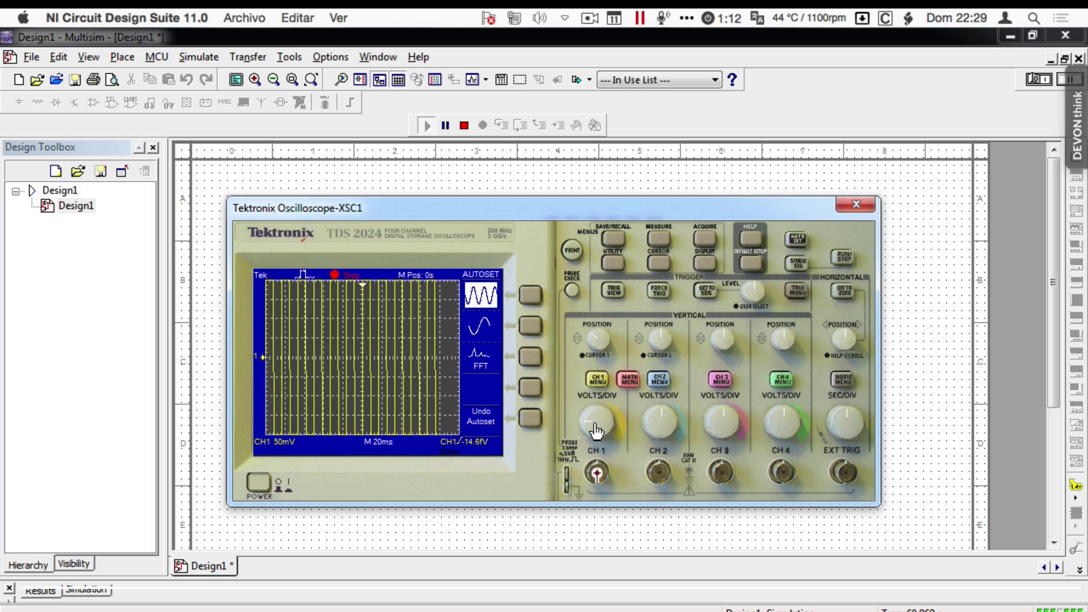
{"action": "scroll", "coordinate": [596, 431], "scroll_direction": "up", "scroll_amount": 4}
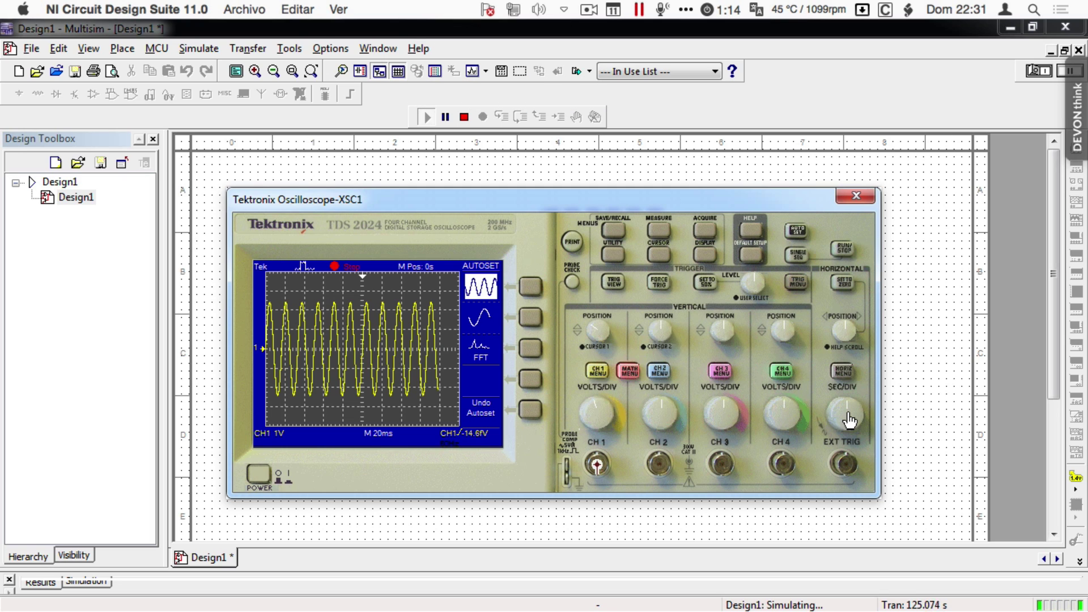
Step: Vary the oscilloscope's horizontal scale up to 500 ms per division and return it to 20 ms per division
{"action": "scroll", "coordinate": [846, 414], "scroll_direction": "up", "scroll_amount": 2}
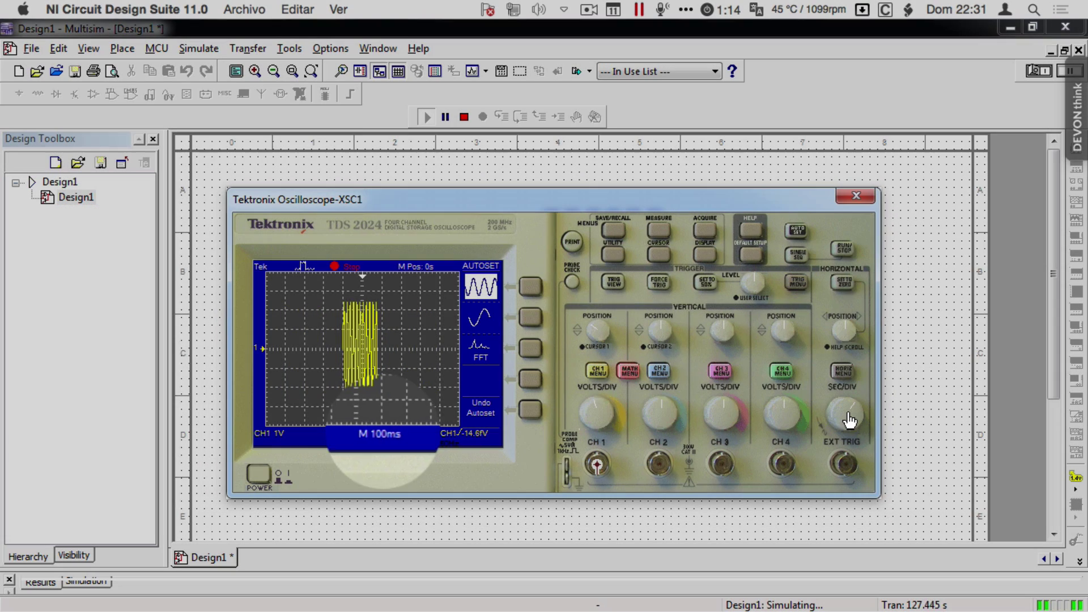
{"action": "scroll", "coordinate": [849, 419], "scroll_direction": "down", "scroll_amount": 2}
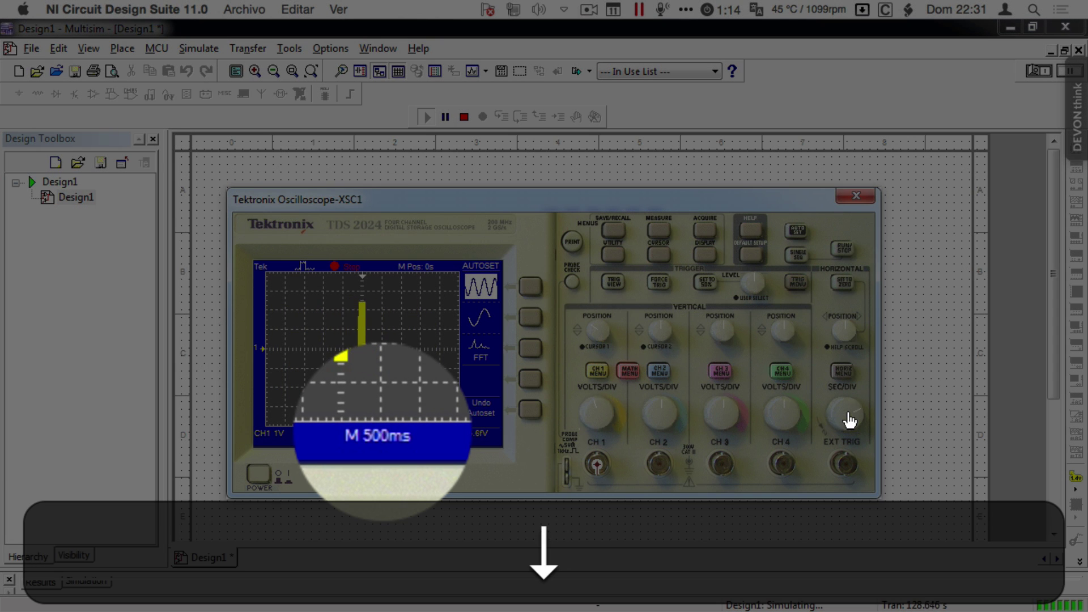
{"action": "scroll", "coordinate": [849, 419], "scroll_direction": "up", "scroll_amount": 3}
{"action": "scroll", "coordinate": [848, 419], "scroll_direction": "up", "scroll_amount": 1}
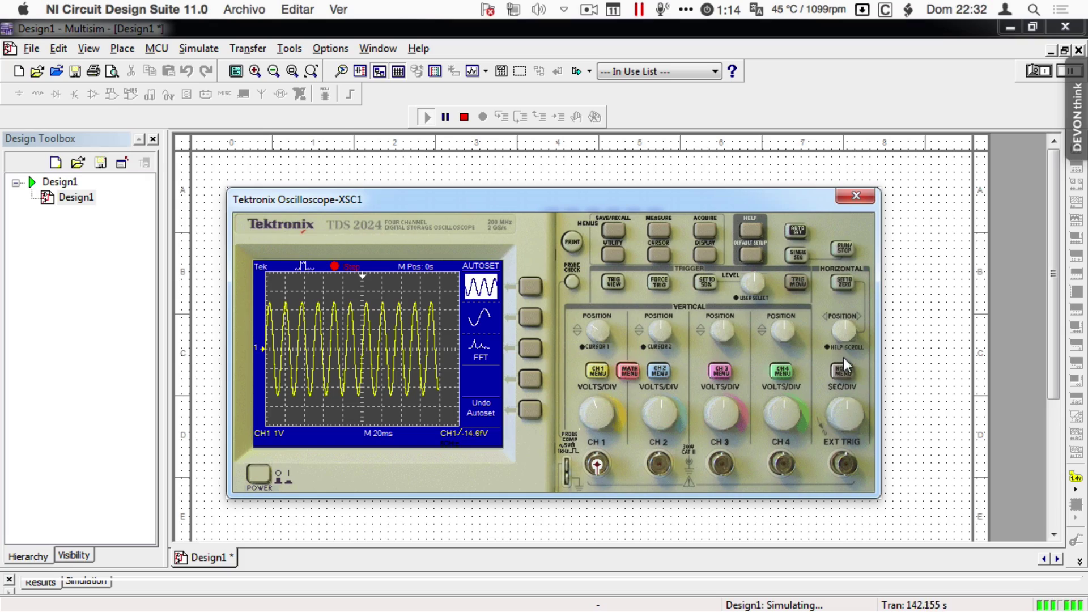
Step: Shift the trace horizontally in both directions, leaving the horizontal position at -140 fs
{"action": "left_click", "coordinate": [841, 333]}
{"action": "key", "text": "Right"}
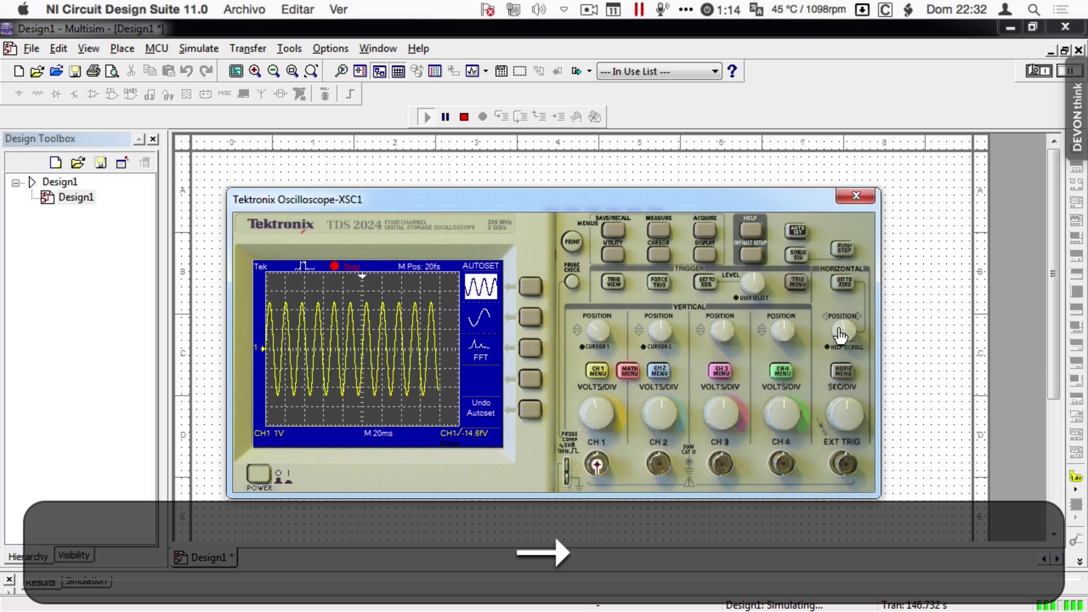
{"action": "key", "text": "Left"}
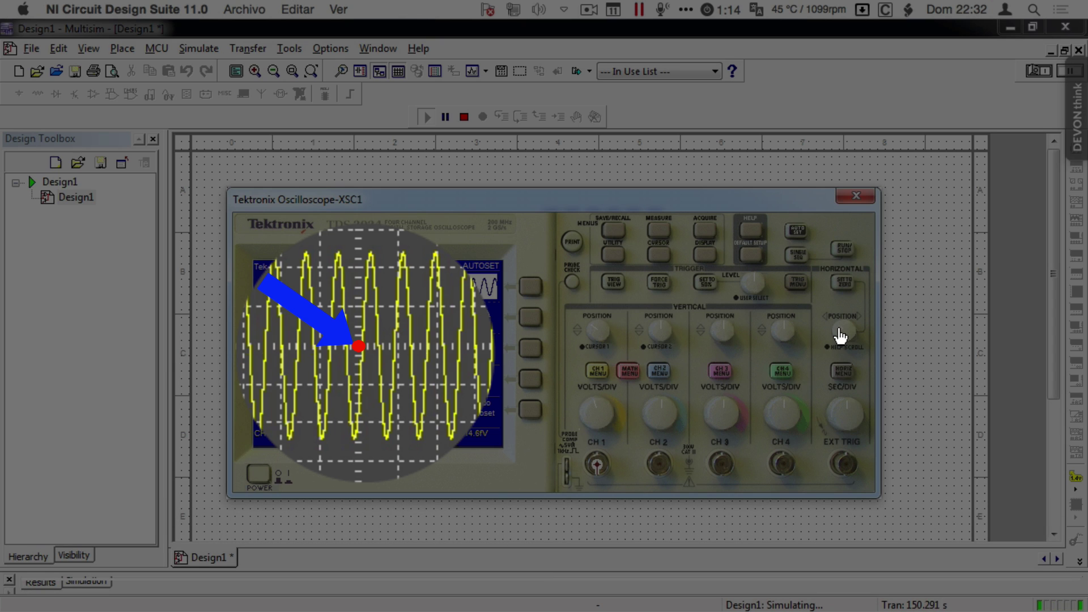
{"action": "key", "text": "Right"}
{"action": "key", "text": "Left"}
{"action": "key", "text": "Right"}
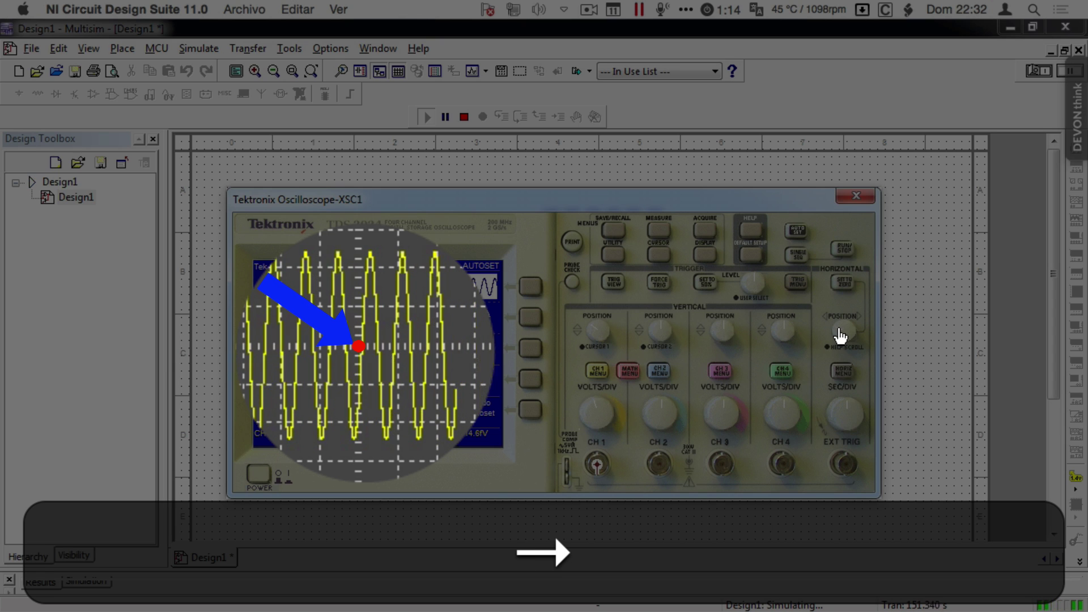
{"action": "key", "text": "Left"}
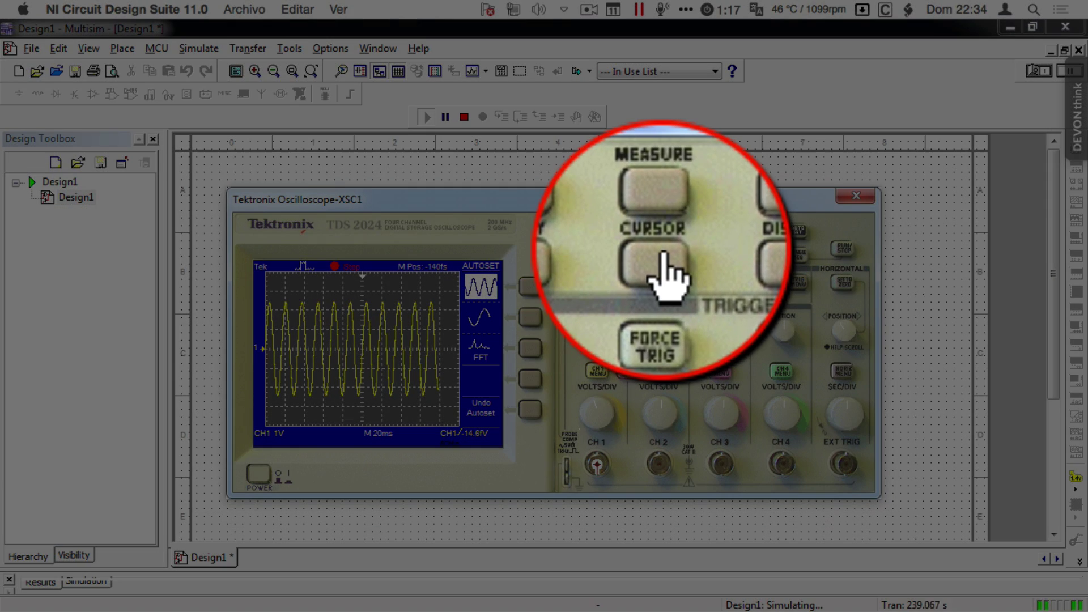
Step: Open the oscilloscope's cursor settings and cycle the source through the channels and MATH back to CH1
{"action": "left_click", "coordinate": [658, 254]}
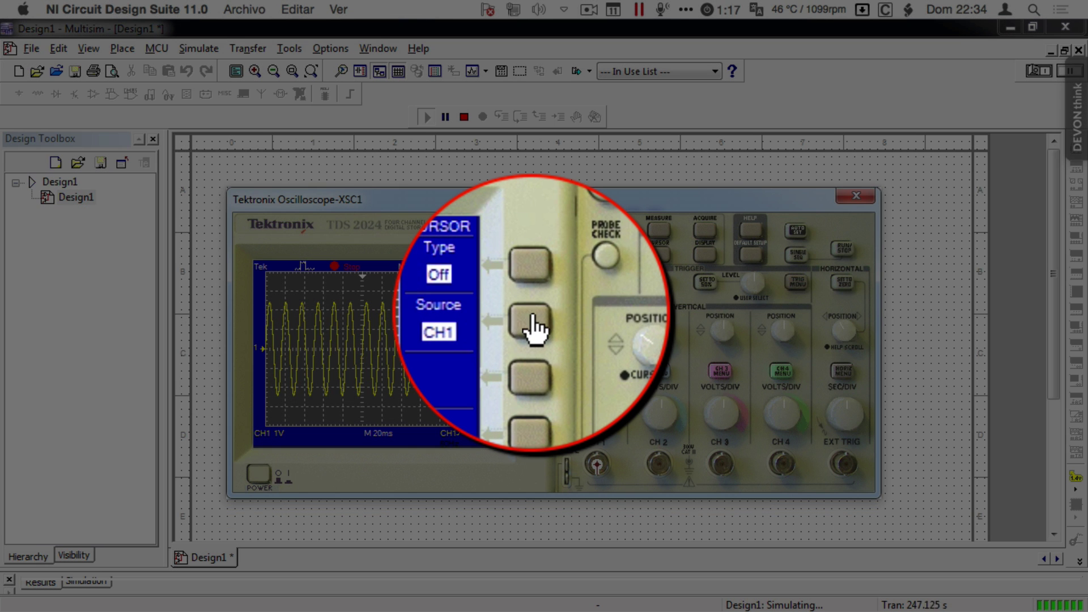
{"action": "left_click", "coordinate": [533, 323]}
{"action": "left_click", "coordinate": [532, 323]}
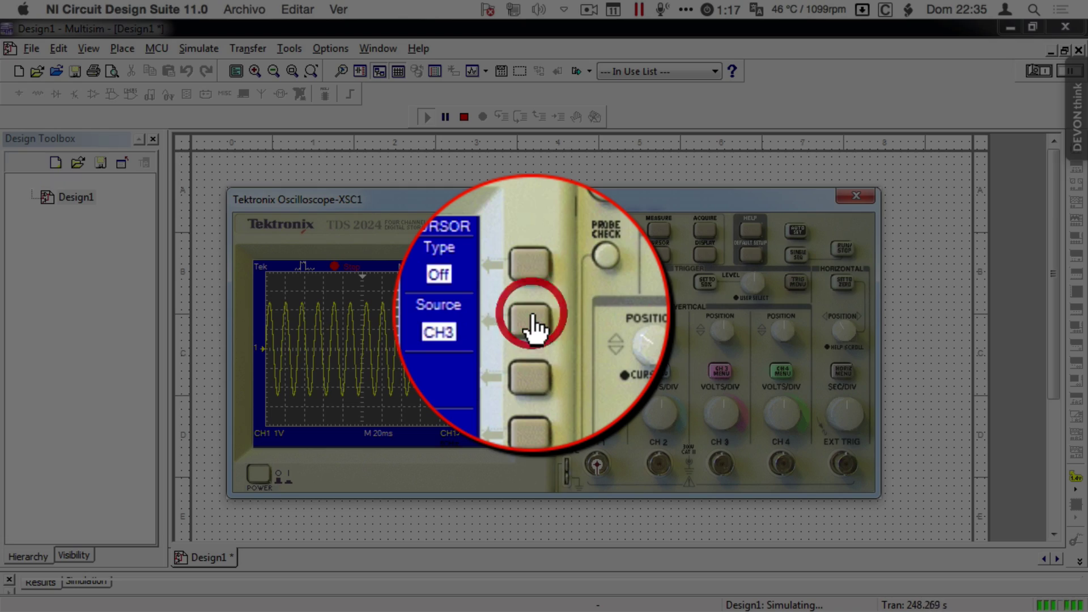
{"action": "left_click", "coordinate": [531, 317]}
{"action": "left_click", "coordinate": [531, 318]}
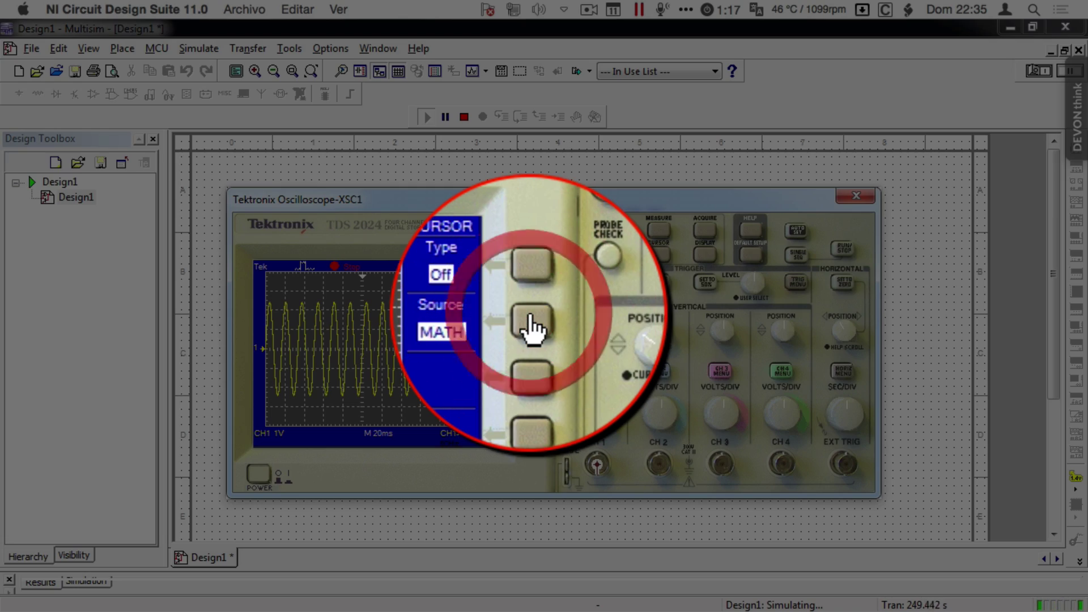
{"action": "left_click", "coordinate": [531, 317]}
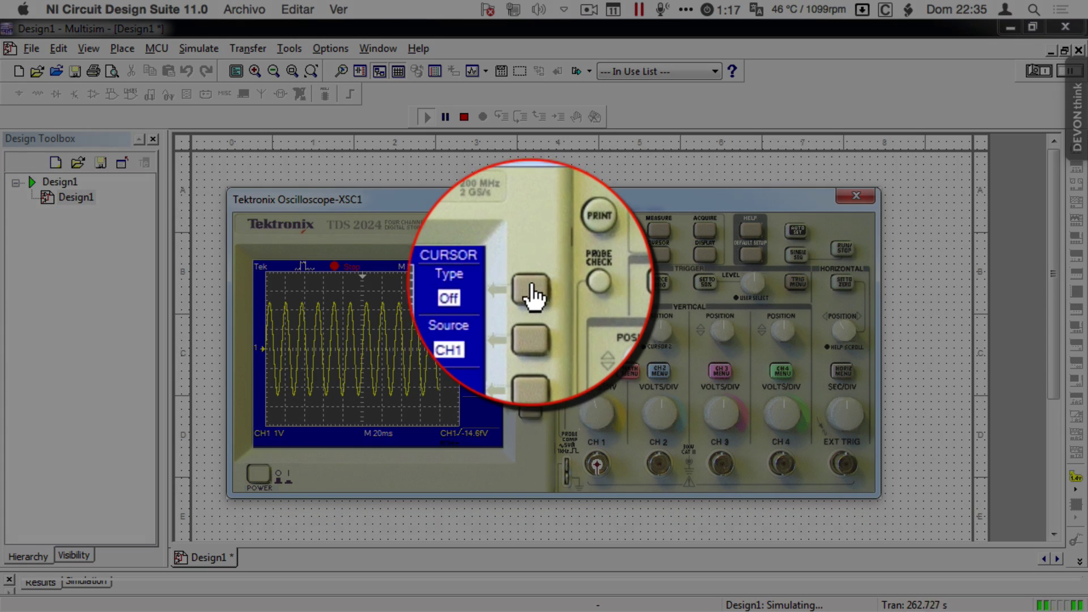
Step: Set the cursor type to Voltage for the CH1 signal
{"action": "left_click", "coordinate": [531, 284]}
{"action": "left_click", "coordinate": [530, 284]}
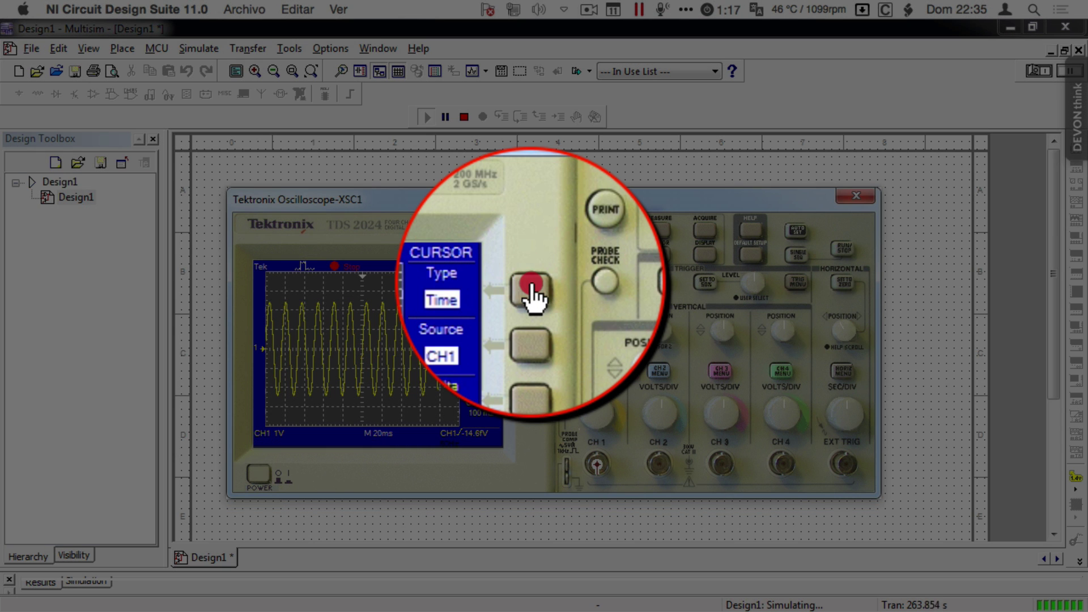
{"action": "left_click", "coordinate": [531, 286]}
{"action": "left_click", "coordinate": [531, 286]}
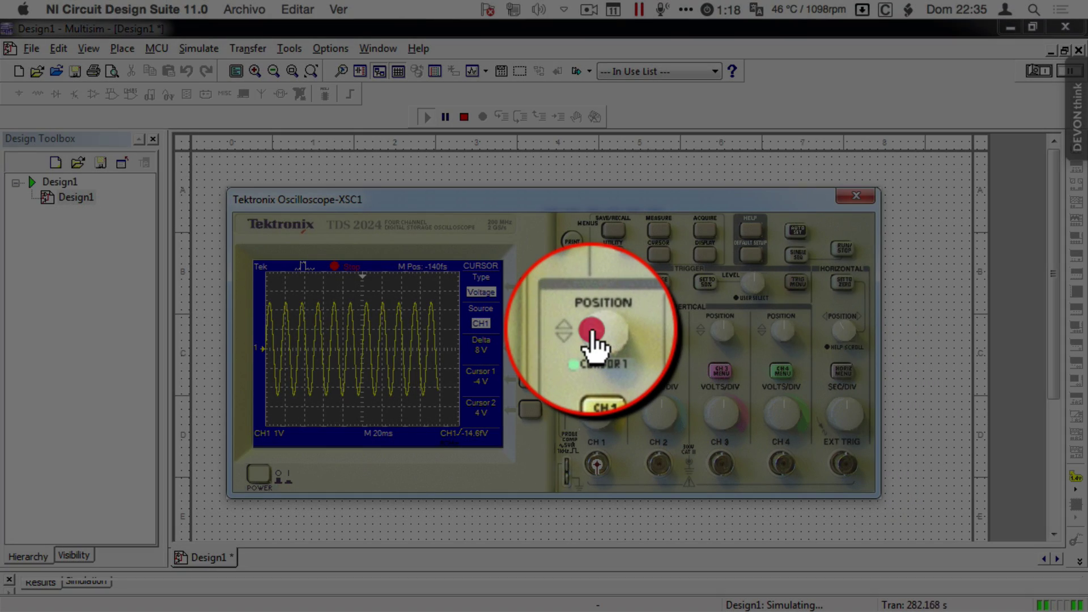
Step: Raise voltage cursor 1 to -2.44 V so it lines up with the sine wave's lower peaks
{"action": "left_click", "coordinate": [592, 341]}
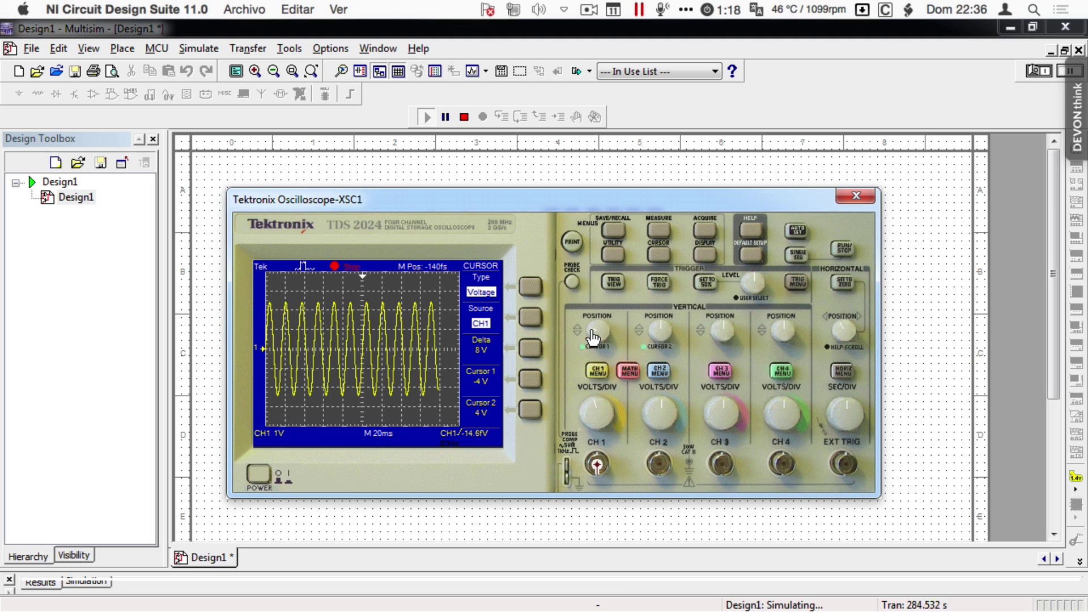
{"action": "scroll", "coordinate": [592, 338], "scroll_direction": "up", "scroll_amount": 2}
{"action": "scroll", "coordinate": [592, 339], "scroll_direction": "down", "scroll_amount": 1}
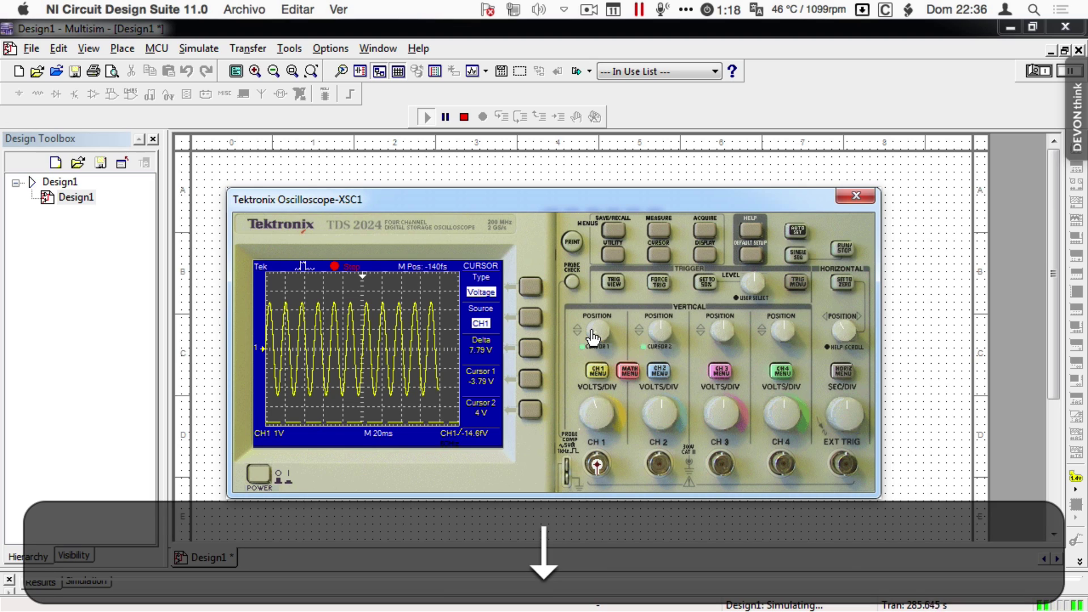
{"action": "scroll", "coordinate": [592, 338], "scroll_direction": "down", "scroll_amount": 4}
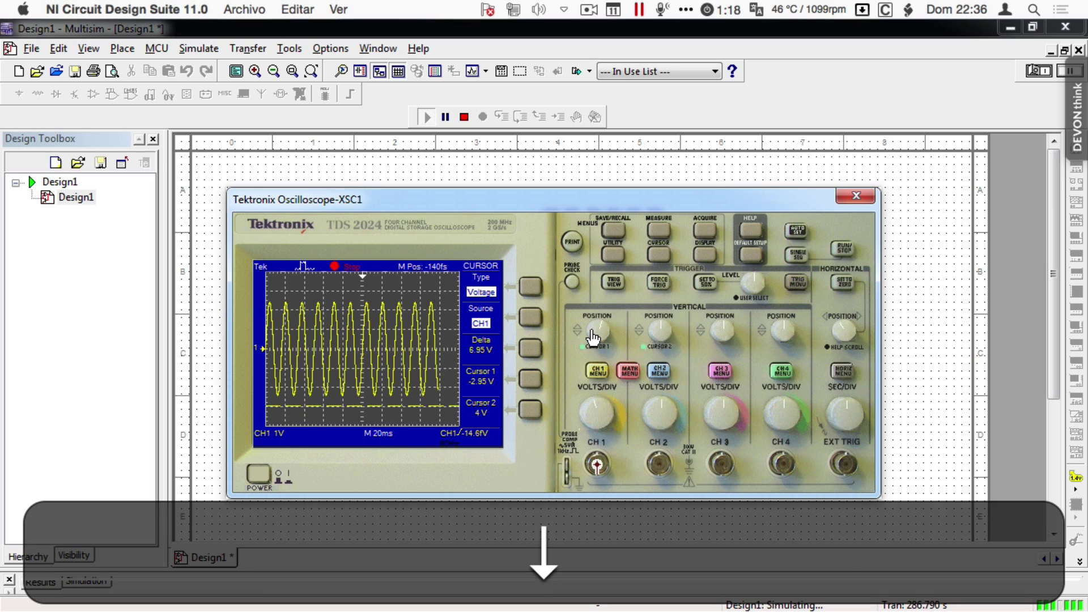
{"action": "scroll", "coordinate": [592, 338], "scroll_direction": "down", "scroll_amount": 2}
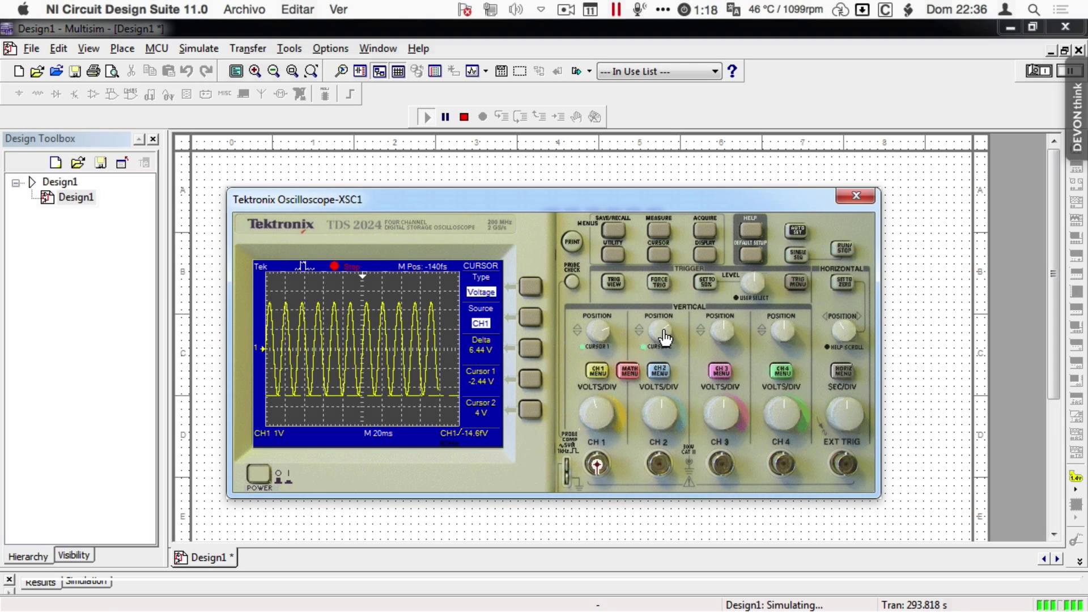
Step: Bring voltage cursor 2 down to 2.41 V on the sine wave's upper peaks to measure the peak-to-peak voltage
{"action": "key", "text": "Down"}
{"action": "key", "text": "Up"}
{"action": "key", "text": "Up"}
{"action": "key", "text": "Up"}
{"action": "key", "text": "Up"}
{"action": "key", "text": "Up"}
{"action": "key", "text": "Up"}
{"action": "key", "text": "Up"}
{"action": "key", "text": "Up"}
{"action": "key", "text": "Up"}
{"action": "key", "text": "Up"}
{"action": "key", "text": "Up"}
{"action": "key", "text": "Up"}
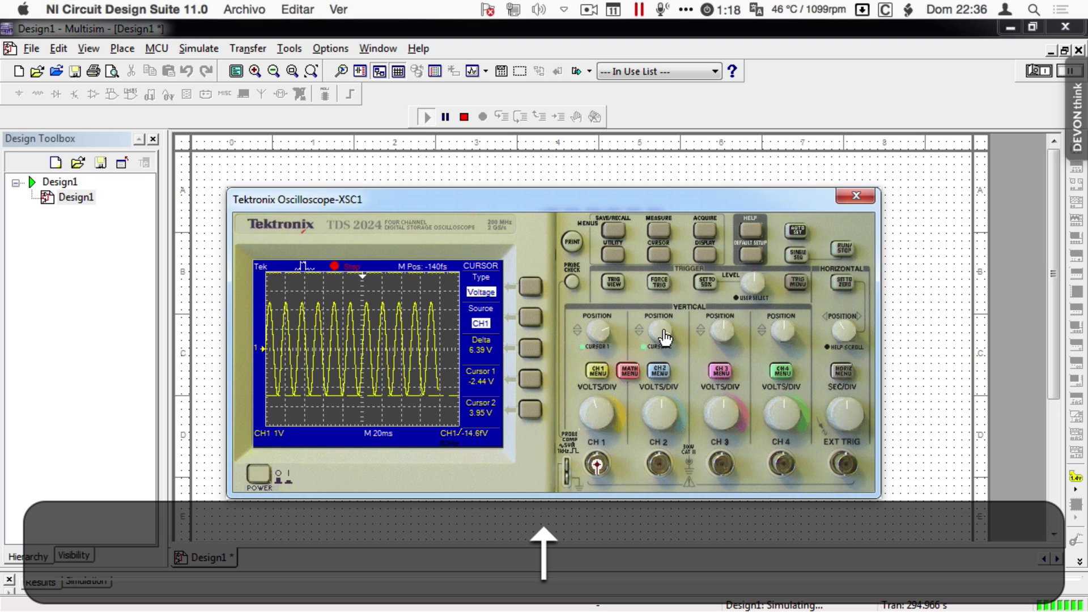
{"action": "key", "text": "Up"}
{"action": "key", "text": "Up"}
{"action": "key", "text": "Up"}
{"action": "key", "text": "Up"}
{"action": "key", "text": "Up"}
{"action": "key", "text": "Up"}
{"action": "key", "text": "Up"}
{"action": "key", "text": "Up"}
{"action": "key", "text": "Up"}
{"action": "key", "text": "Up"}
{"action": "key", "text": "Up"}
{"action": "key", "text": "Up"}
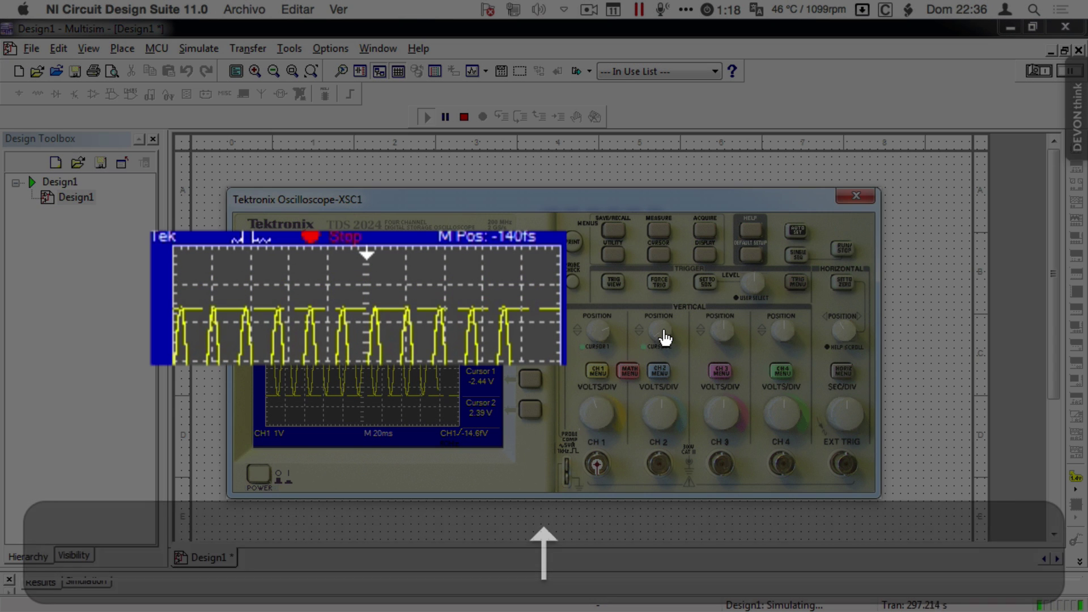
{"action": "key", "text": "Down"}
{"action": "key", "text": "Down"}
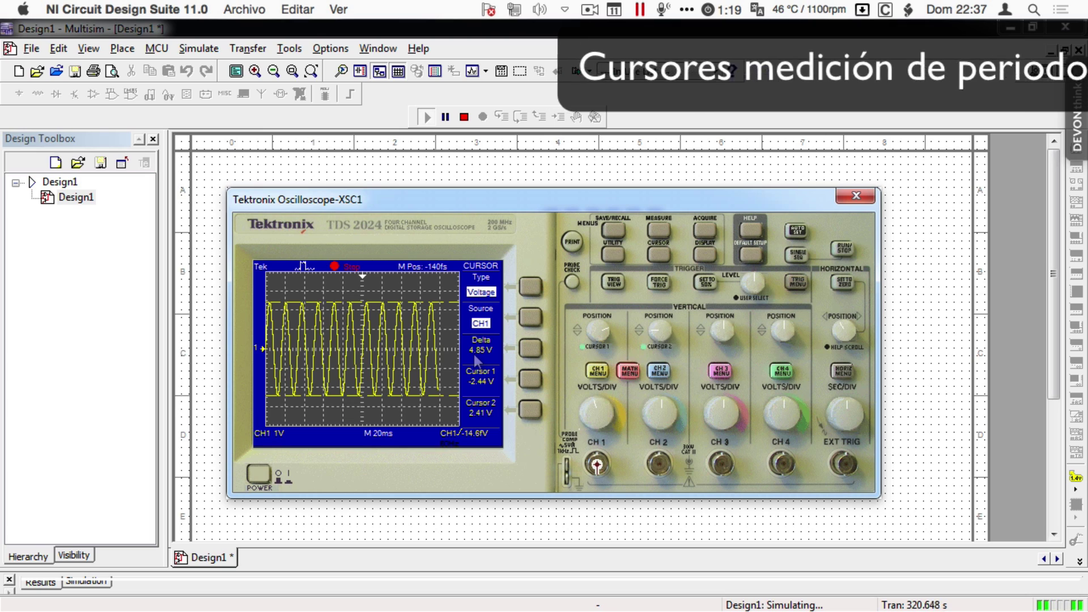
Step: Switch the cursor type to Time and place cursor 1 at 0 s, where the sine wave crosses the grid's centre
{"action": "left_click", "coordinate": [530, 286]}
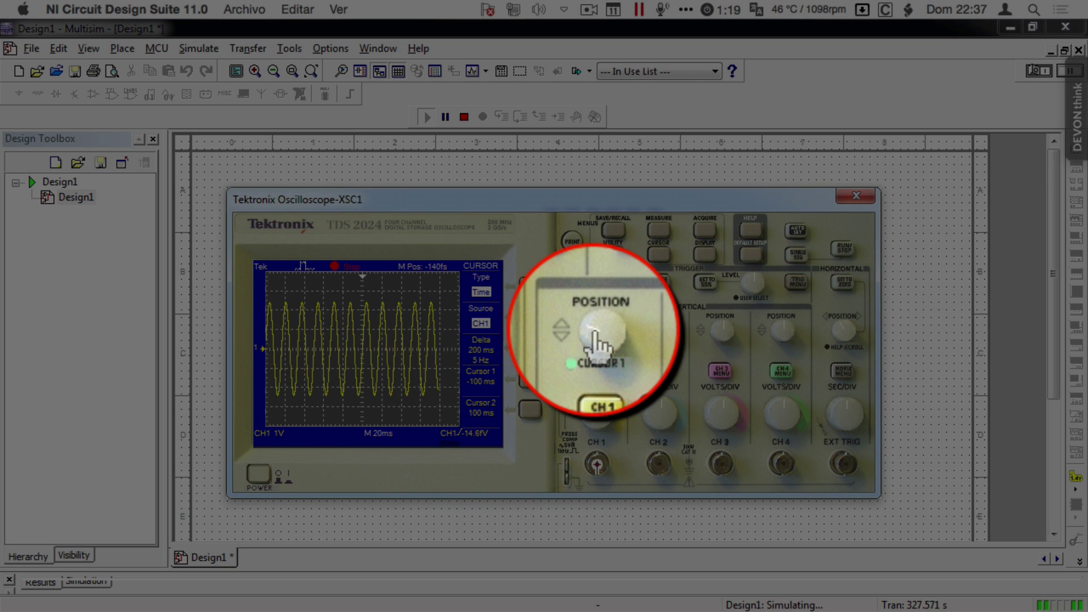
{"action": "scroll", "coordinate": [594, 334], "scroll_direction": "up", "scroll_amount": 1}
{"action": "scroll", "coordinate": [594, 334], "scroll_direction": "up", "scroll_amount": 10}
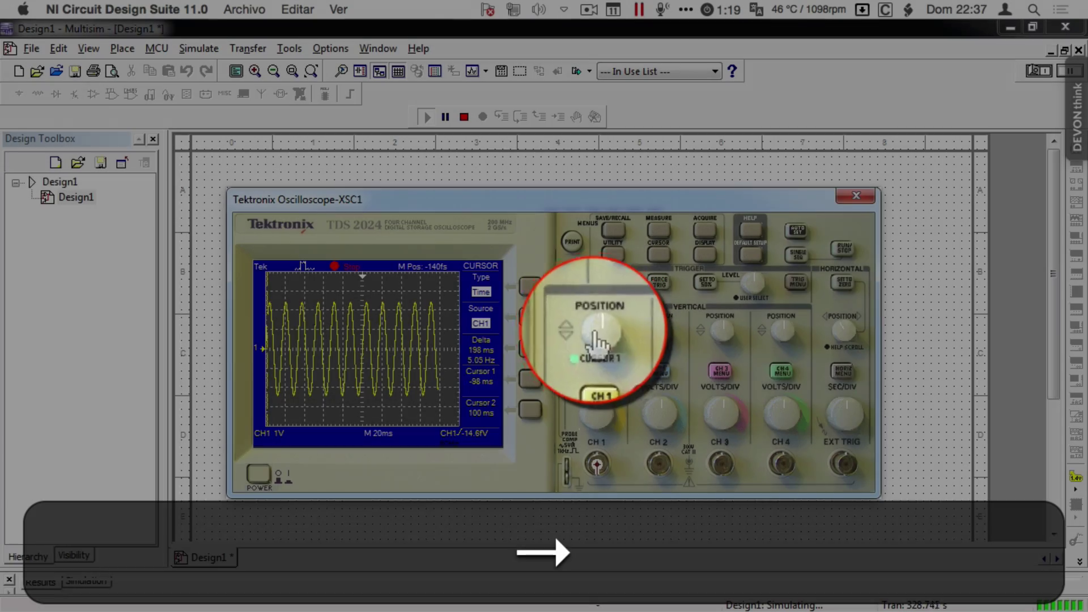
{"action": "scroll", "coordinate": [594, 336], "scroll_direction": "up", "scroll_amount": 20}
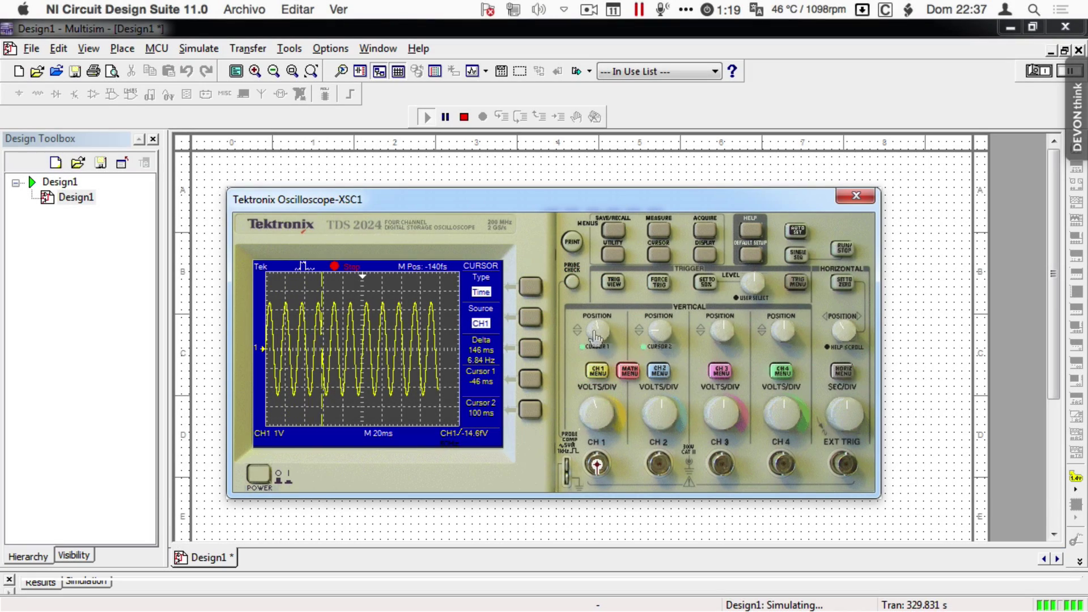
{"action": "scroll", "coordinate": [594, 336], "scroll_direction": "up", "scroll_amount": 2}
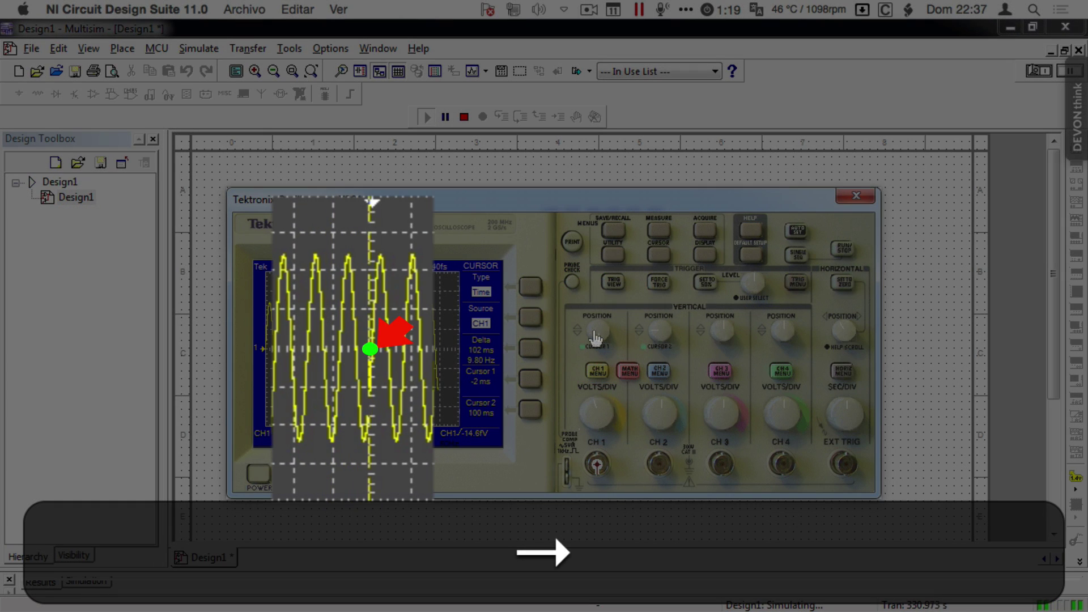
{"action": "scroll", "coordinate": [595, 338], "scroll_direction": "up", "scroll_amount": 1}
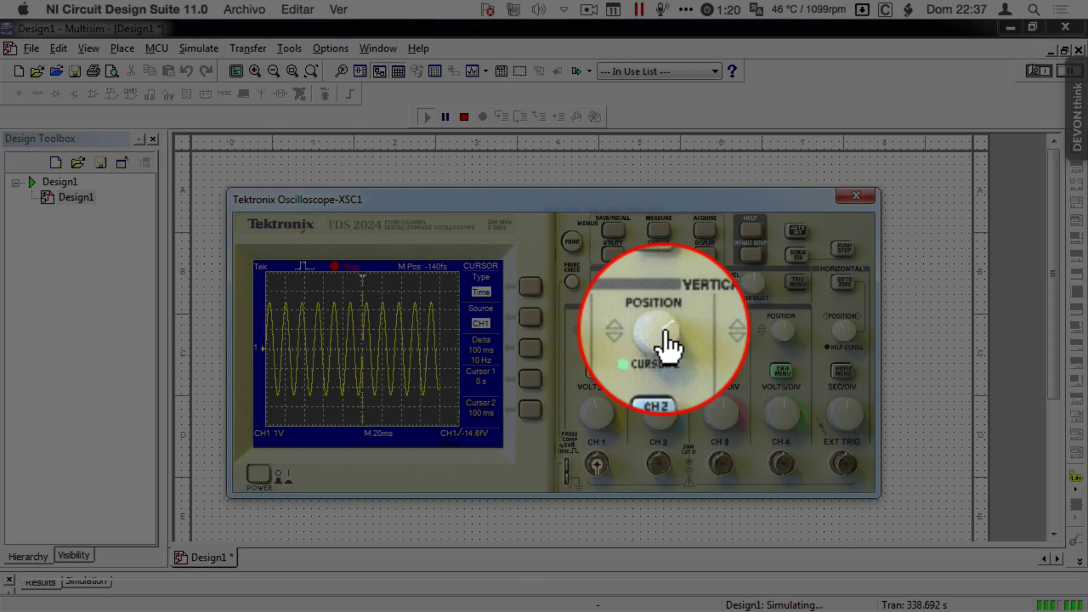
Step: Move time cursor 2 to 16 ms, one cycle after cursor 1, to measure the signal's period
{"action": "key", "text": "Left"}
{"action": "key", "text": "Left"}
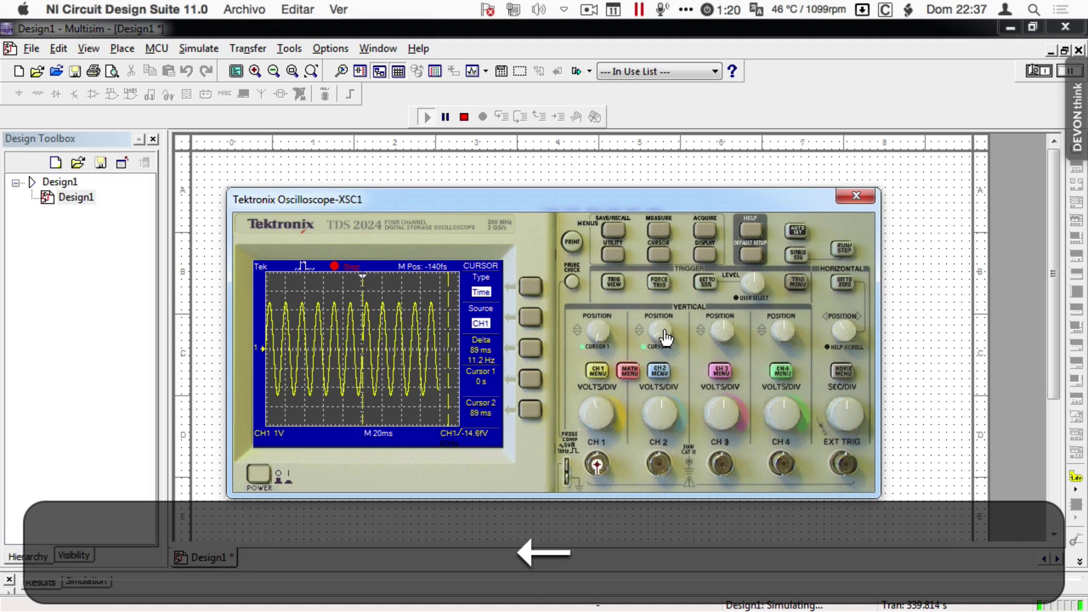
{"action": "key", "text": "Left"}
{"action": "key", "text": "Left"}
{"action": "key", "text": "Left"}
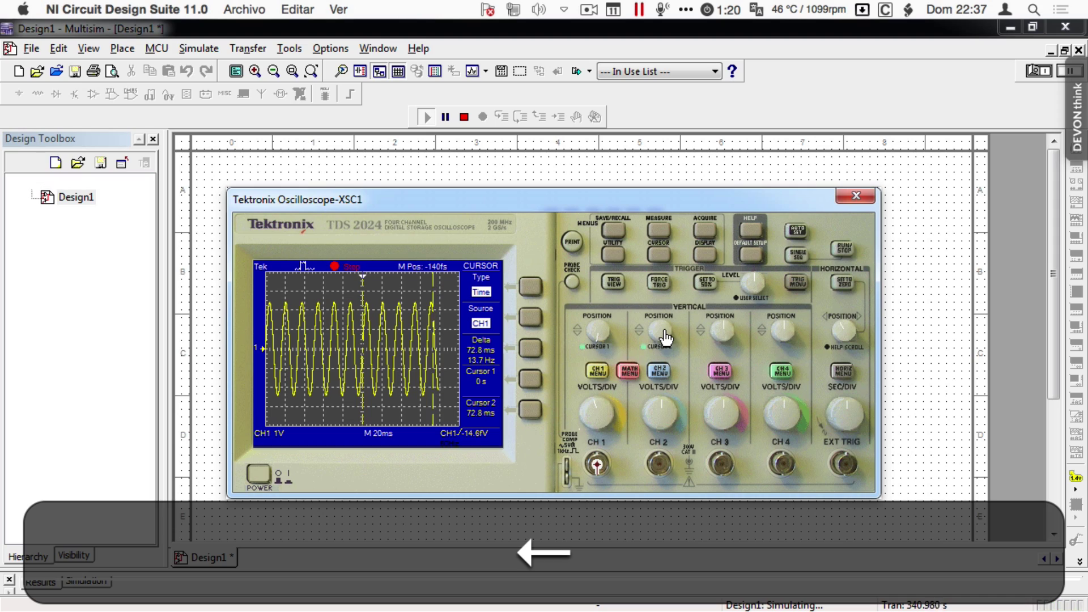
{"action": "key", "text": "Left"}
{"action": "key", "text": "Left"}
{"action": "key", "text": "Left"}
{"action": "key", "text": "Left"}
{"action": "key", "text": "Left"}
{"action": "key", "text": "Left"}
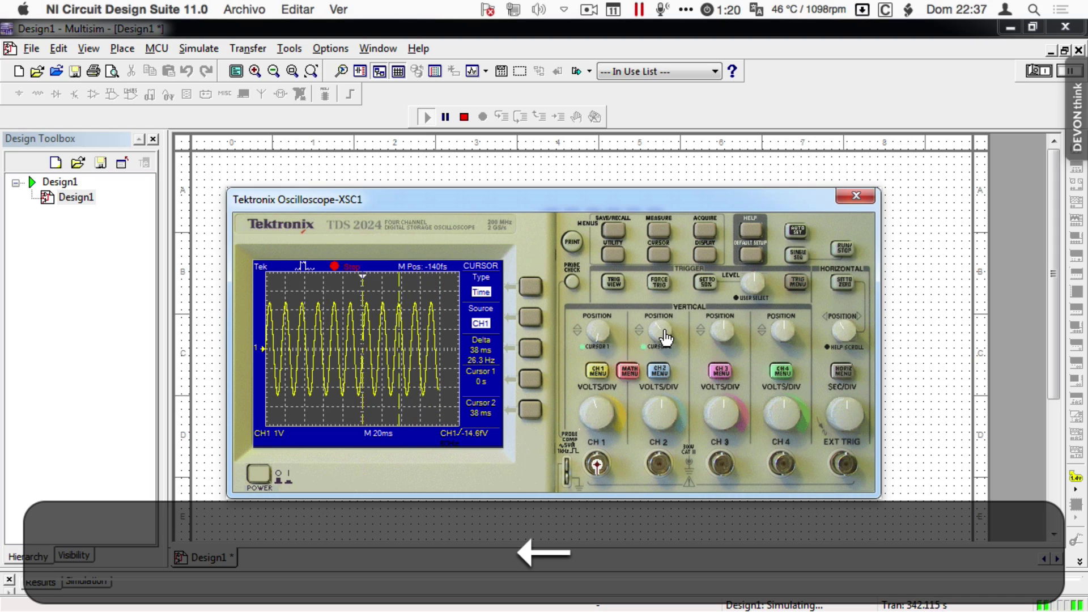
{"action": "key", "text": "Left"}
{"action": "key", "text": "Left"}
{"action": "key", "text": "Left"}
{"action": "key", "text": "Left"}
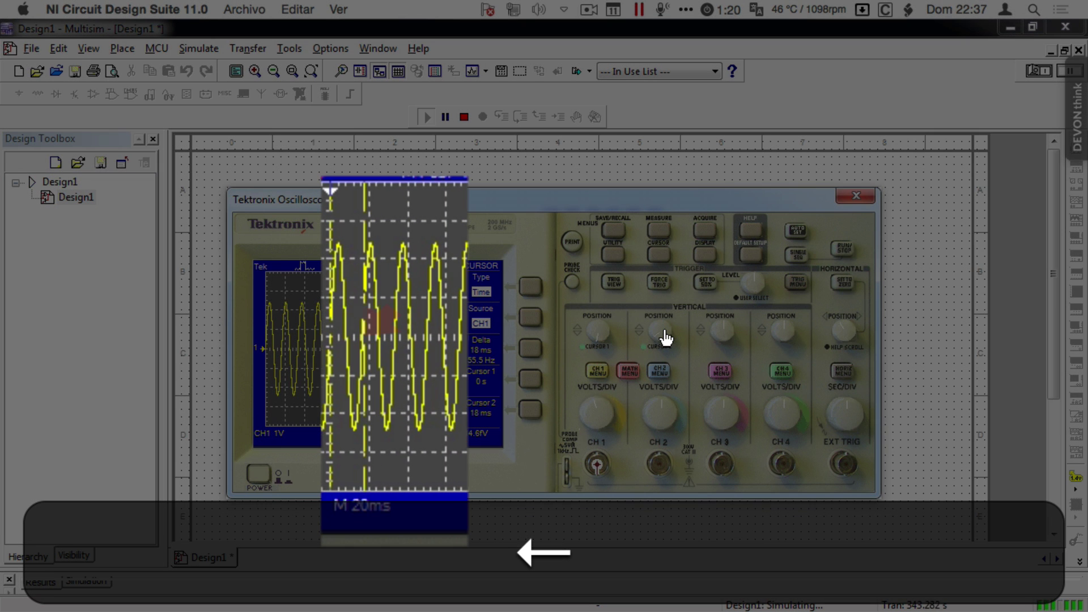
{"action": "key", "text": "Right"}
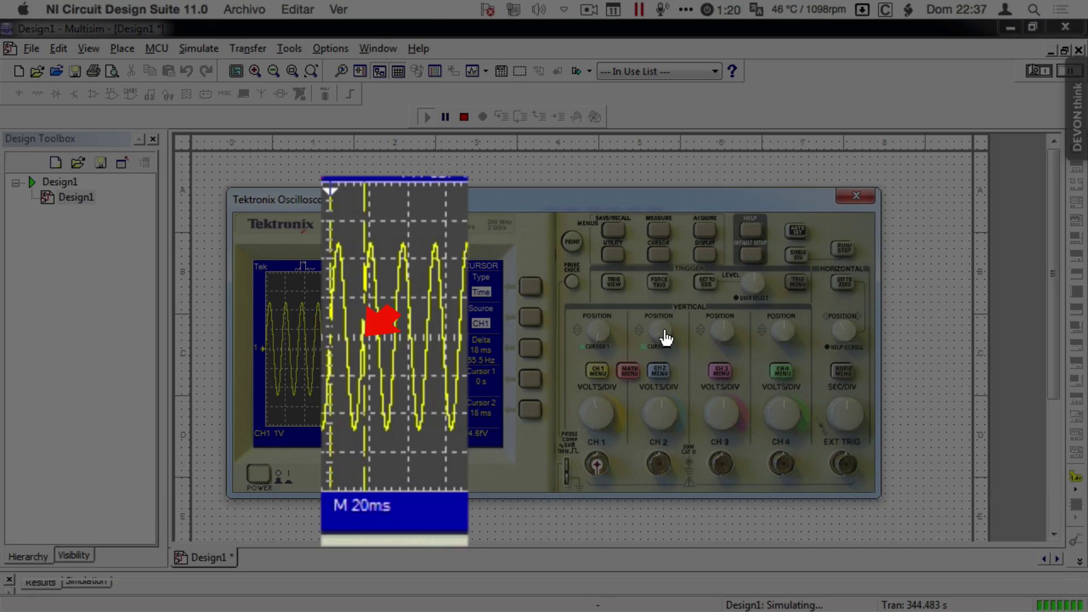
{"action": "key", "text": "Left"}
{"action": "key", "text": "Left"}
{"action": "key", "text": "Left"}
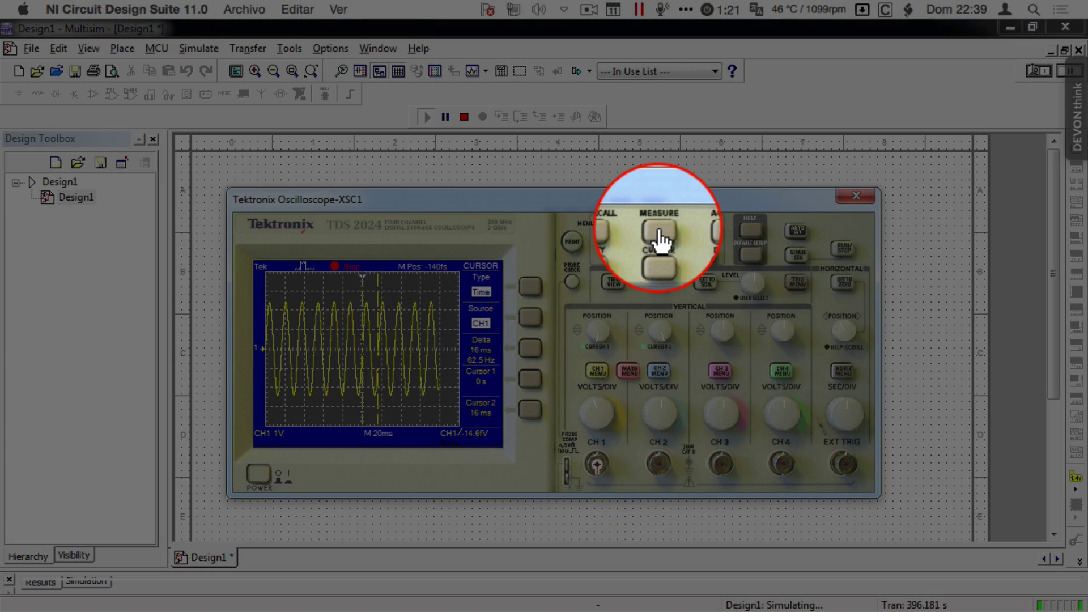
Step: Open the oscilloscope's Measure function and set up its first measurement on CH1, reading Period and then the Pk-Pk voltage
{"action": "left_click", "coordinate": [659, 233]}
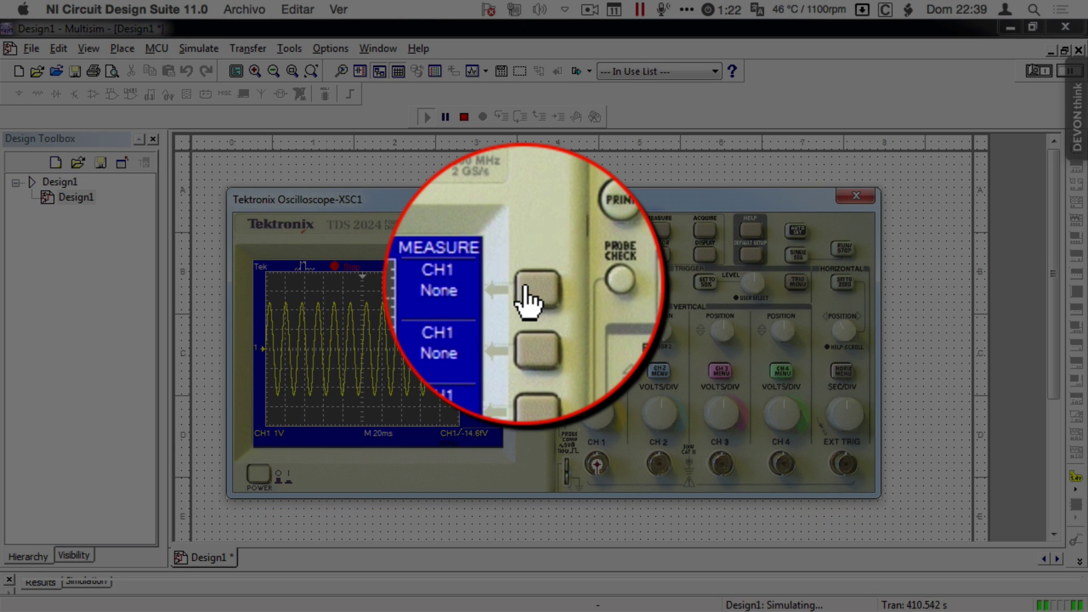
{"action": "left_click", "coordinate": [524, 288]}
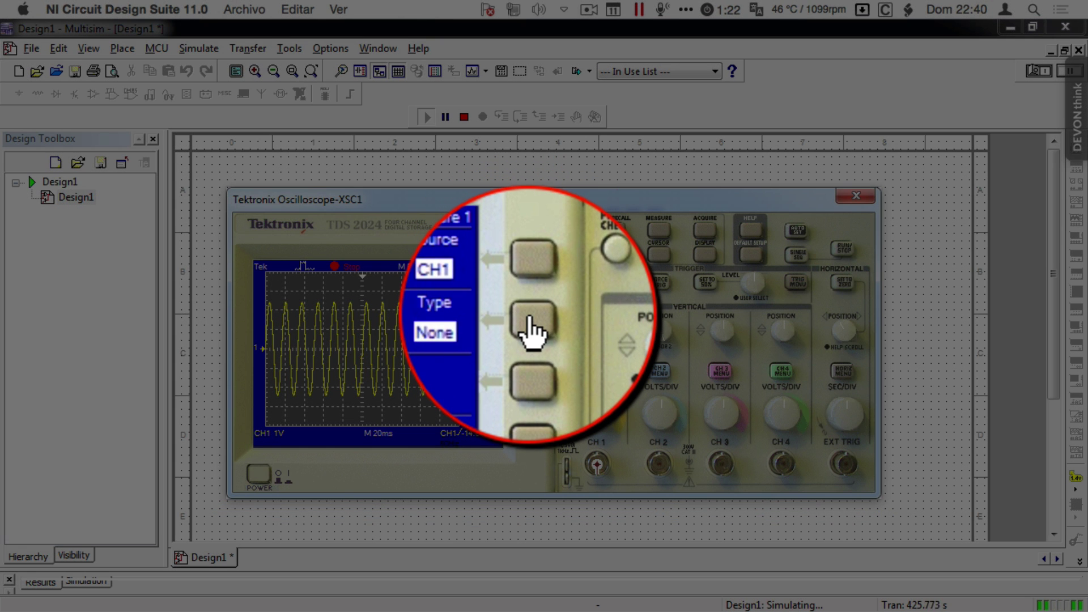
{"action": "left_click", "coordinate": [530, 322]}
{"action": "left_click", "coordinate": [531, 322]}
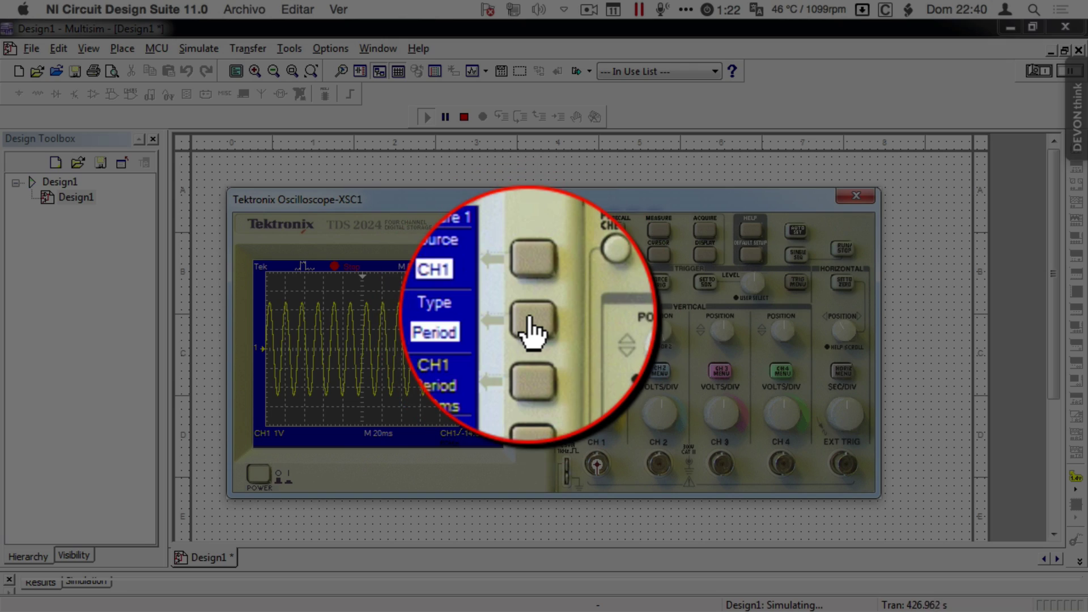
{"action": "left_click", "coordinate": [531, 322]}
{"action": "left_click", "coordinate": [530, 322]}
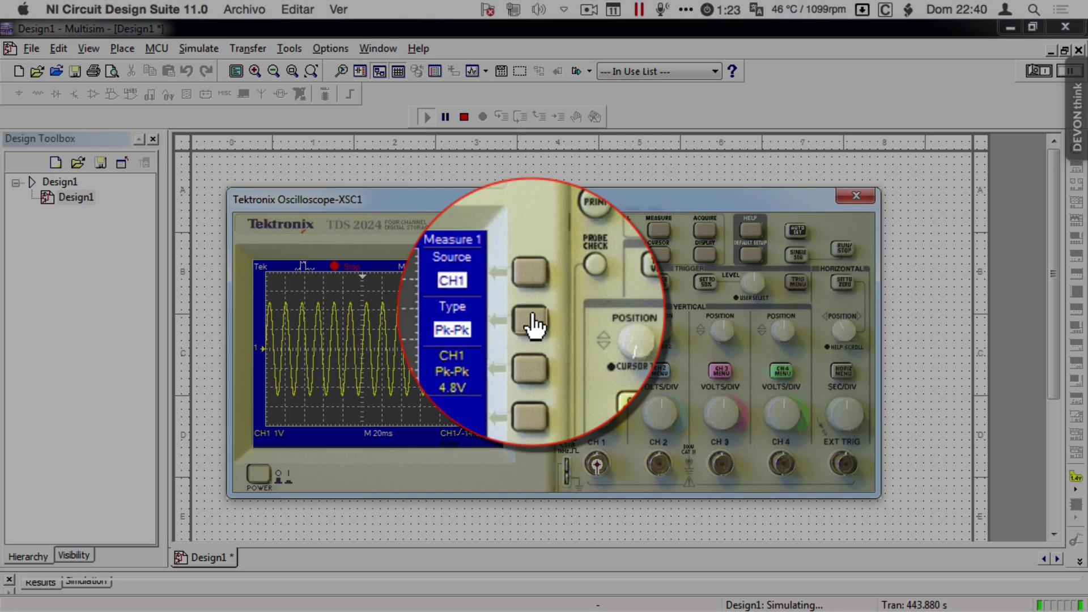
Step: Cycle the first CH1 measurement's type through Max and Pos Width until it is set to Freq
{"action": "left_click", "coordinate": [530, 320]}
{"action": "left_click", "coordinate": [530, 320]}
{"action": "left_click", "coordinate": [530, 320]}
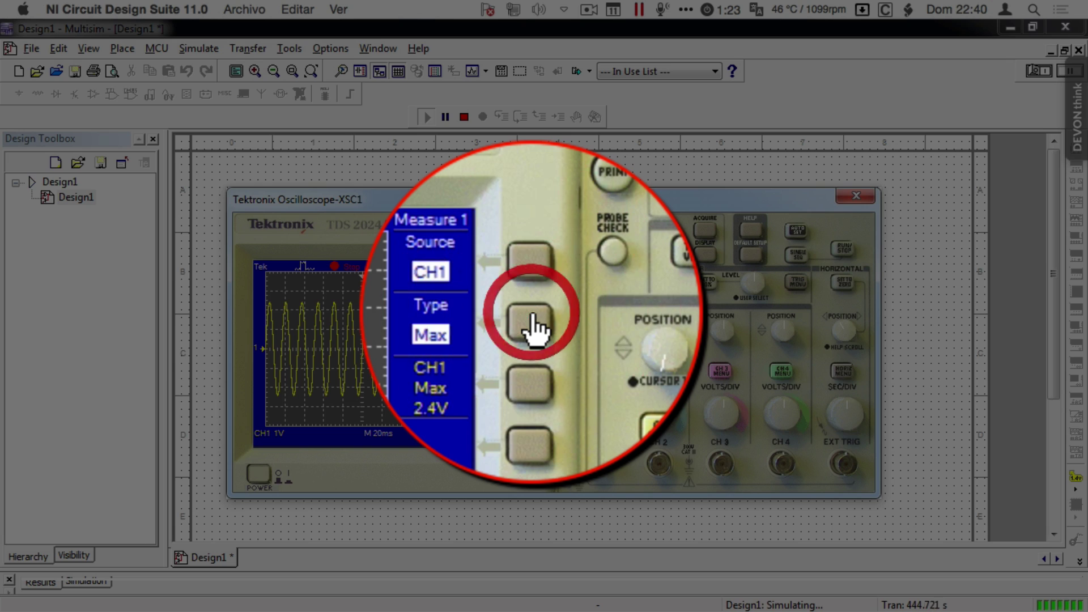
{"action": "left_click", "coordinate": [530, 320]}
{"action": "left_click", "coordinate": [530, 320]}
{"action": "left_click", "coordinate": [529, 321]}
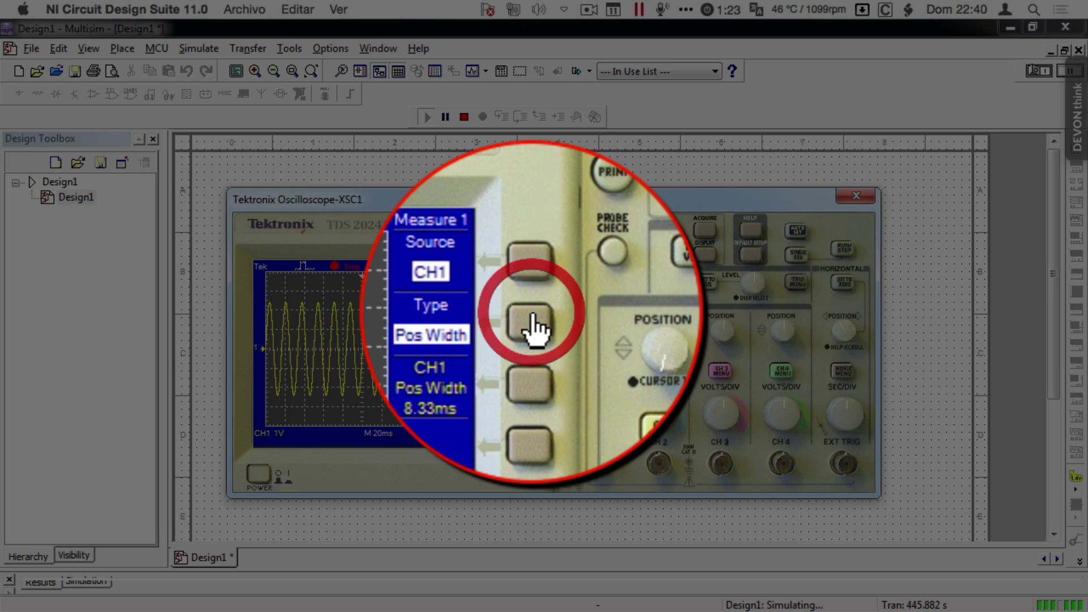
{"action": "left_click", "coordinate": [529, 320]}
{"action": "left_click", "coordinate": [530, 320]}
{"action": "left_click", "coordinate": [530, 320]}
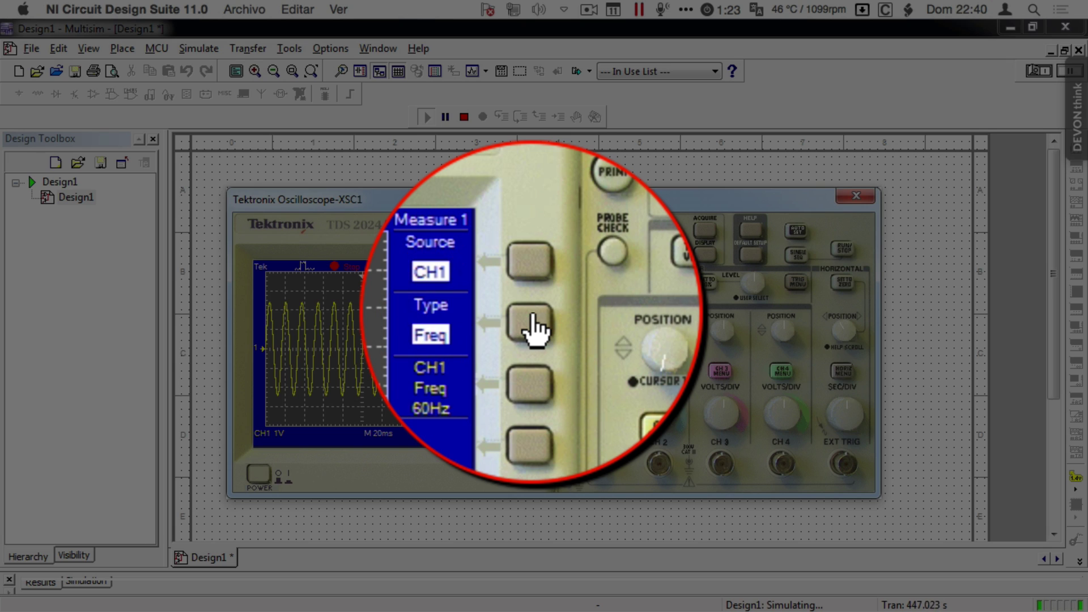
Step: Read the CH1 Period and Mean, and cycle the measurement type through the remaining options and None back to Freq
{"action": "left_click", "coordinate": [531, 319]}
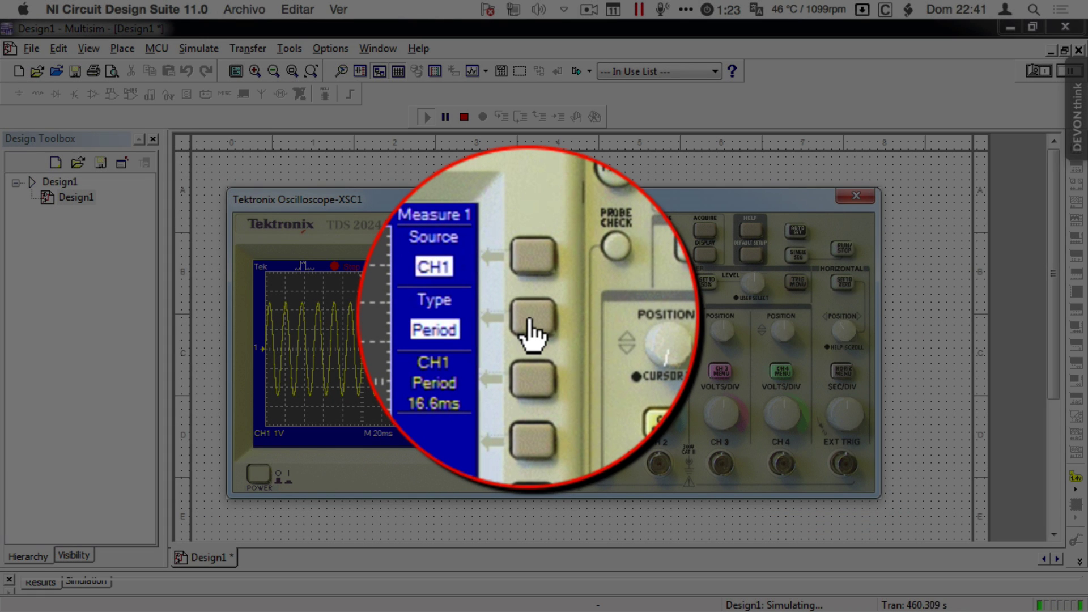
{"action": "left_click", "coordinate": [531, 321]}
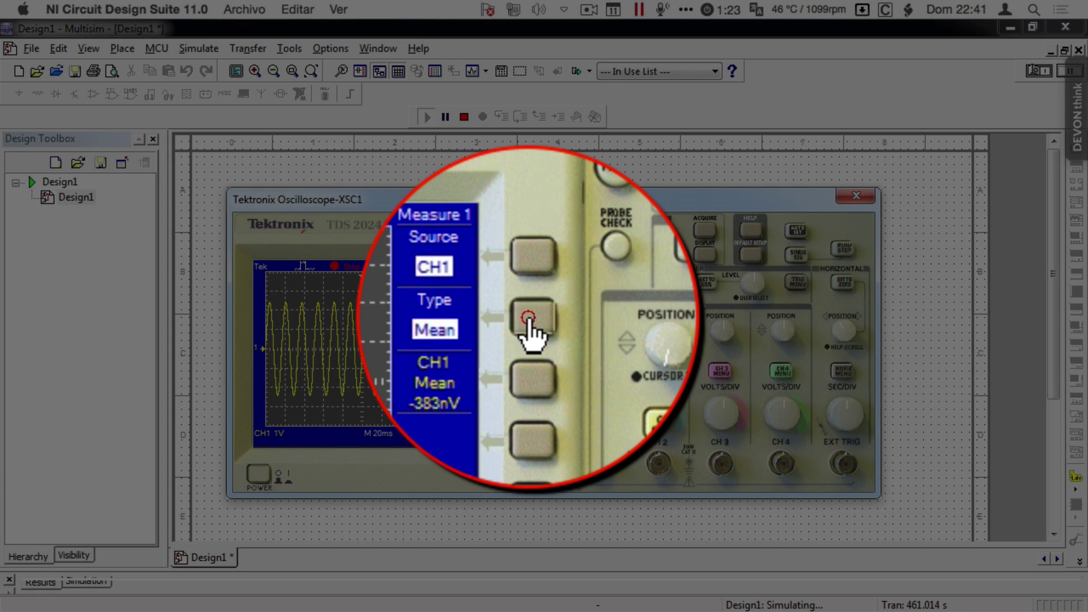
{"action": "left_click", "coordinate": [531, 320]}
{"action": "left_click", "coordinate": [531, 320]}
{"action": "left_click", "coordinate": [530, 320]}
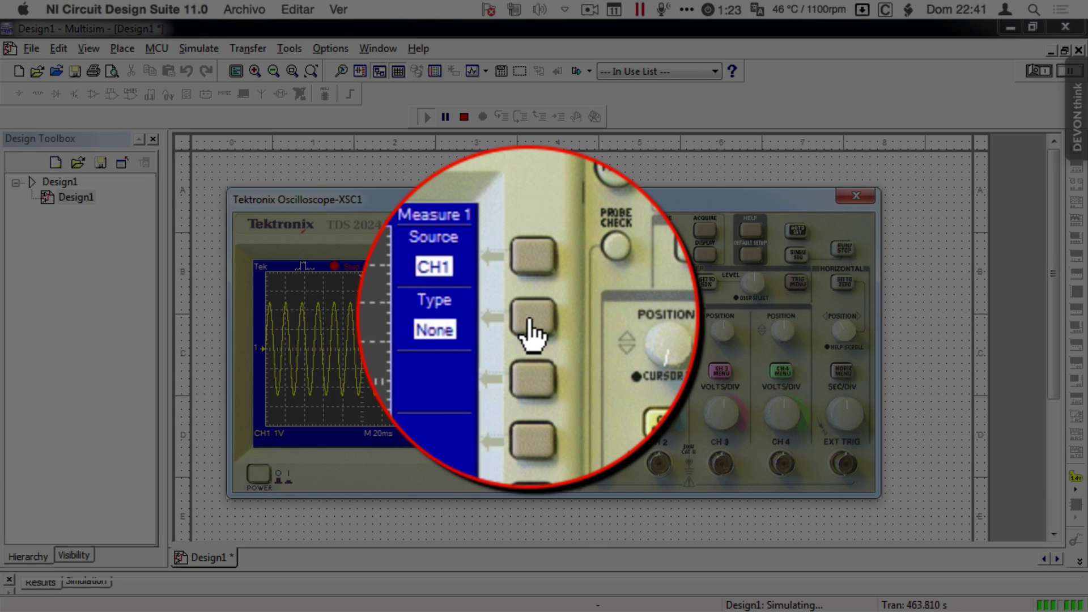
{"action": "left_click", "coordinate": [531, 320]}
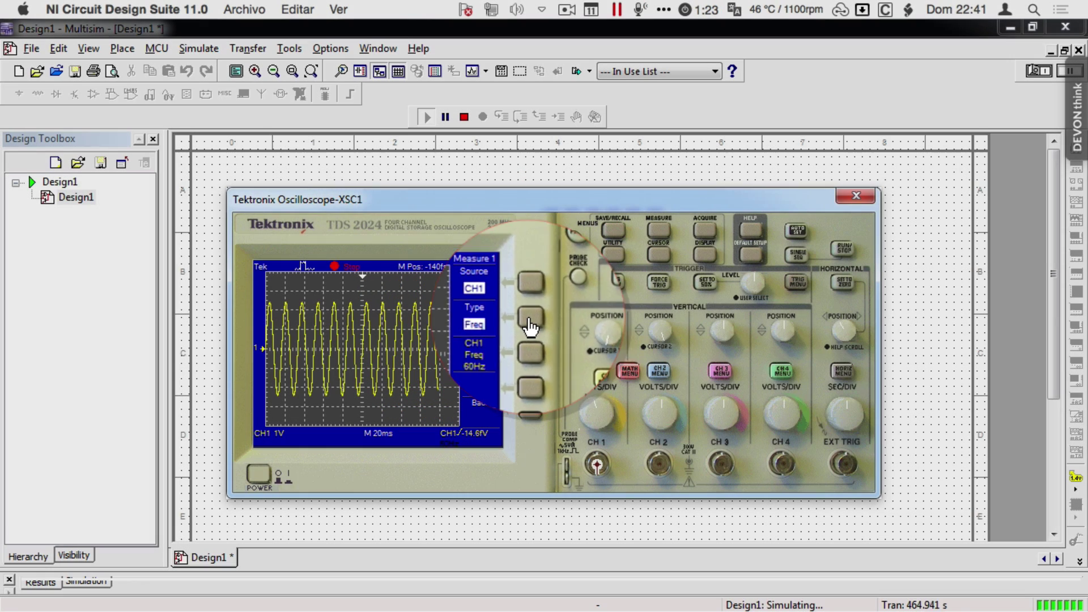